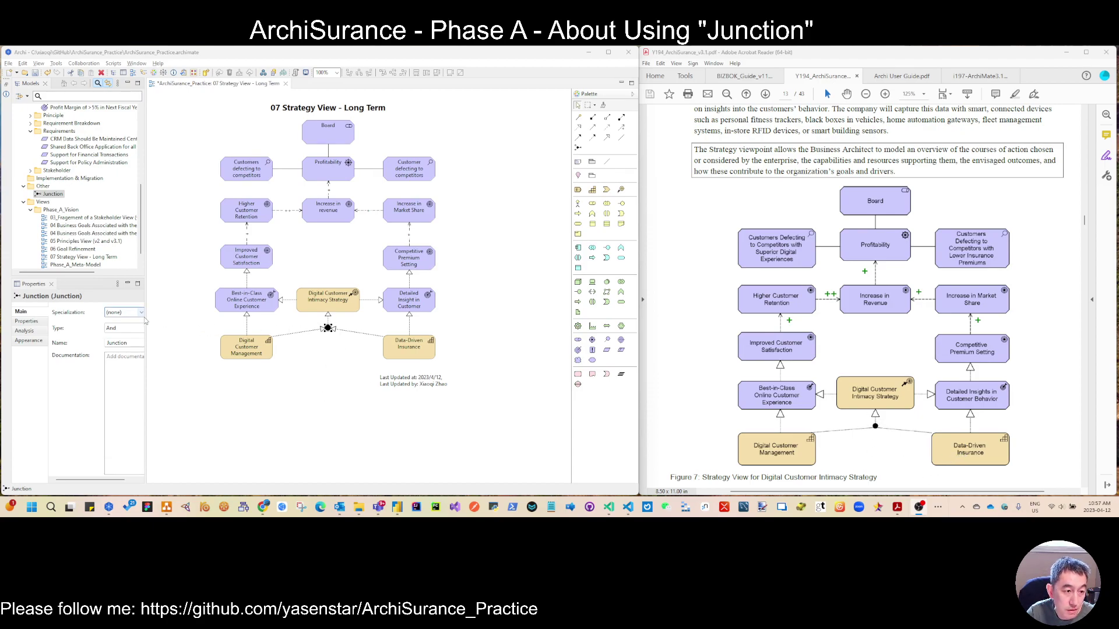
- Select the junction joining the two bottom capabilities to show its Main properties
left_click(146, 323)
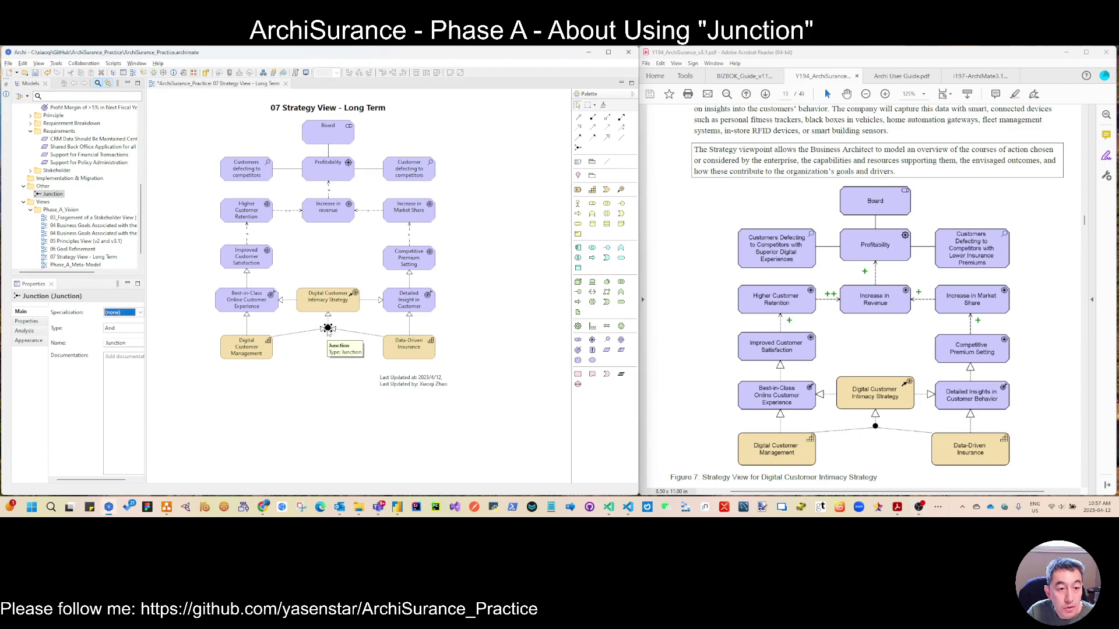
left_click_drag(145, 323, 180, 324)
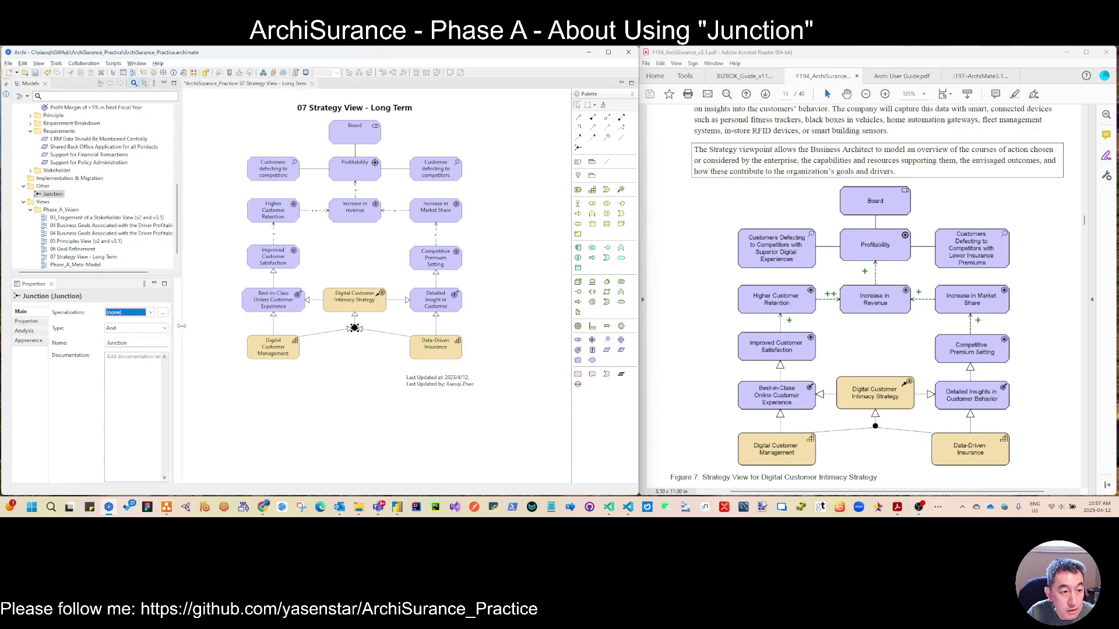
left_click(176, 328)
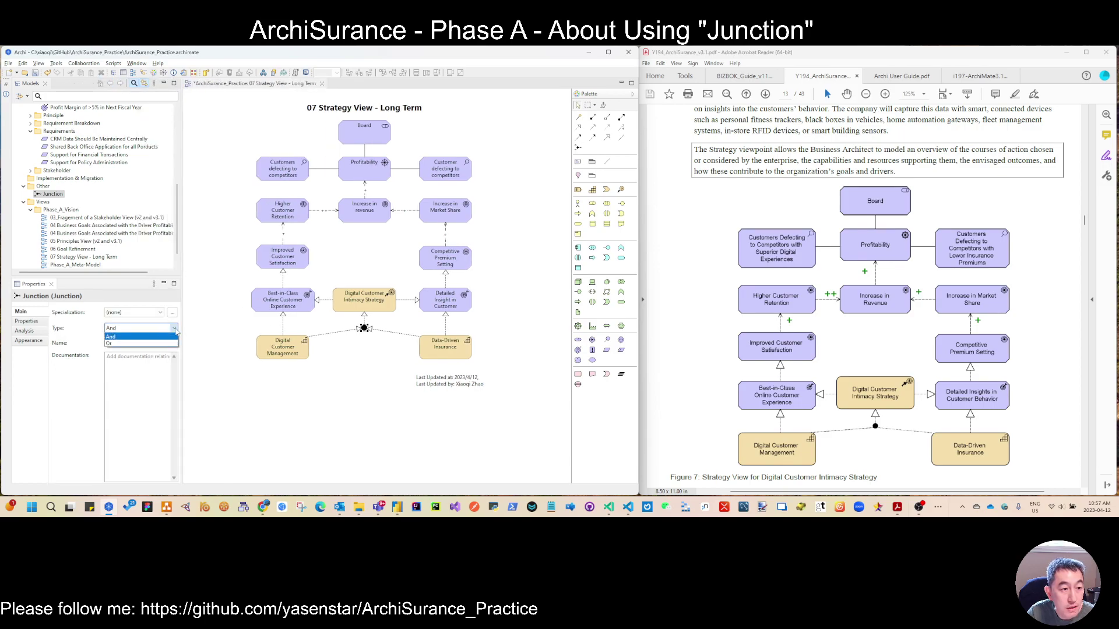
left_click(138, 343)
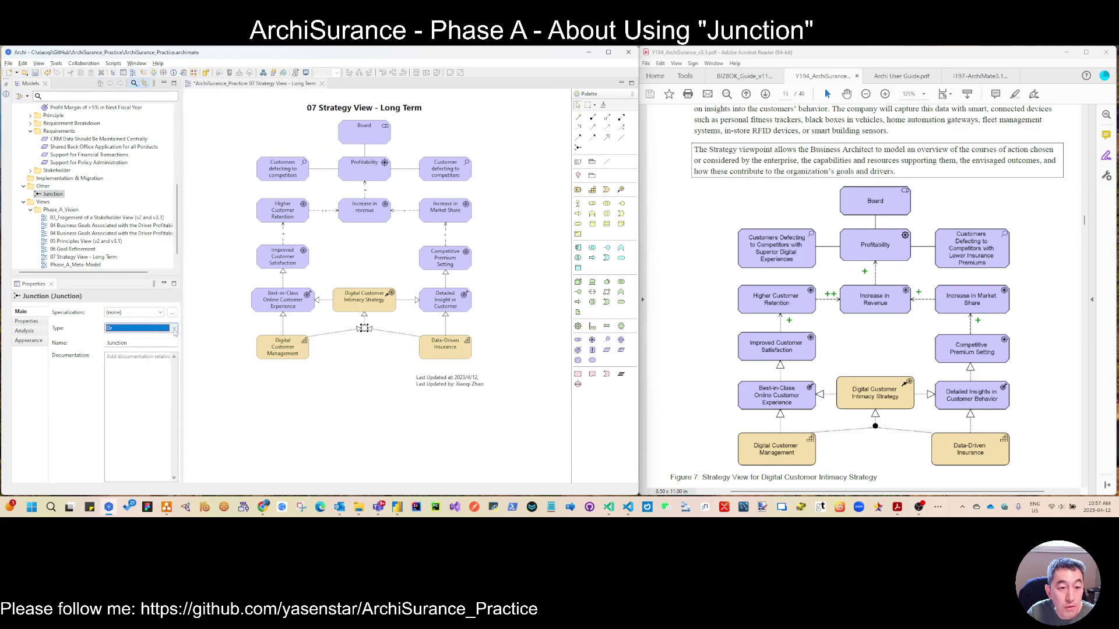
left_click(145, 329)
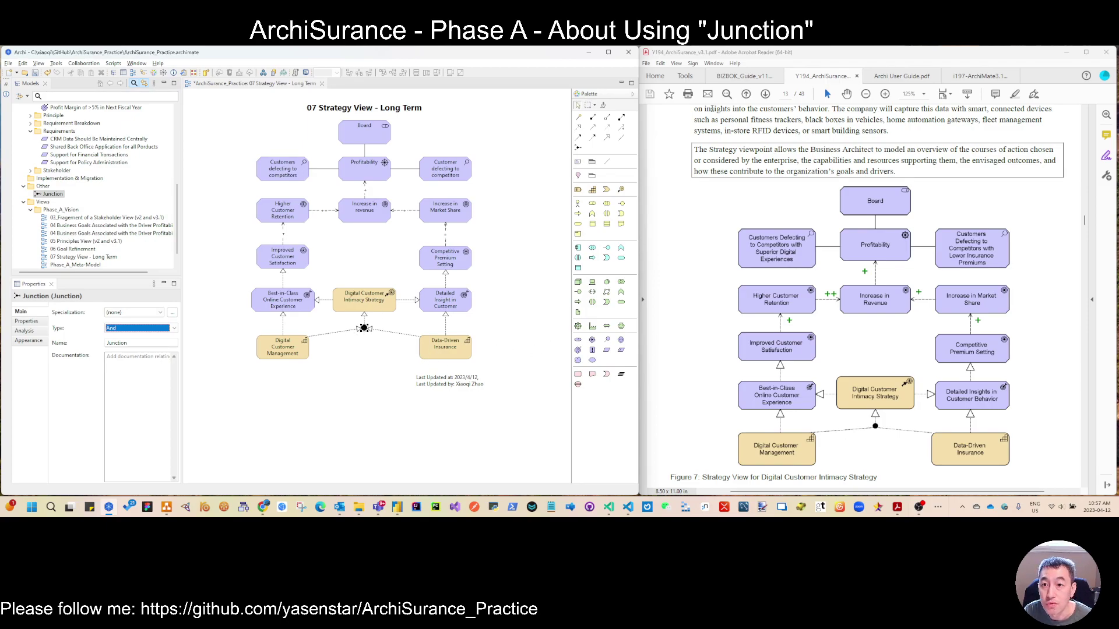
- Switch to the ArchiMate 3.1 specification PDF at section 5.5.1 Junction
left_click(975, 77)
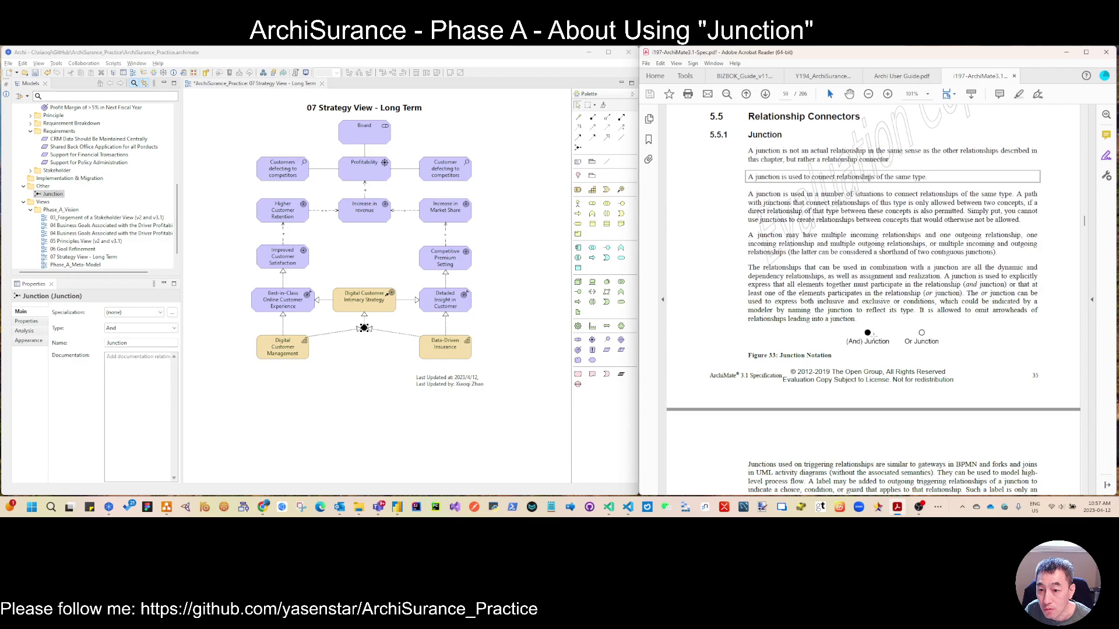
scroll(929, 341, "down", 1)
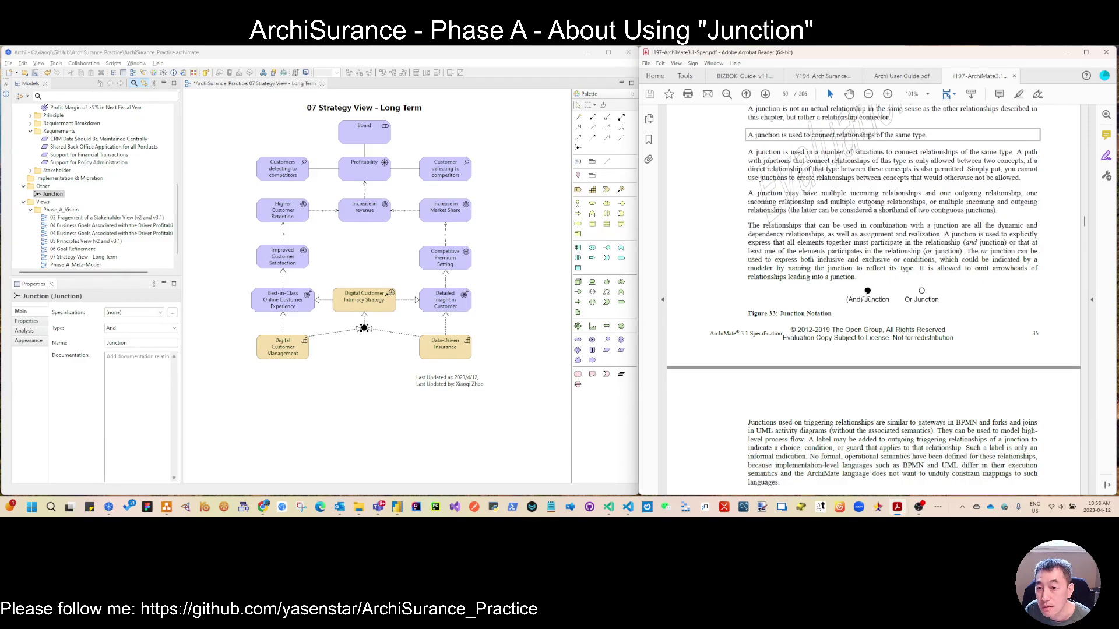
scroll(867, 296, "down", 3)
scroll(866, 295, "down", 1)
scroll(866, 323, "down", 1)
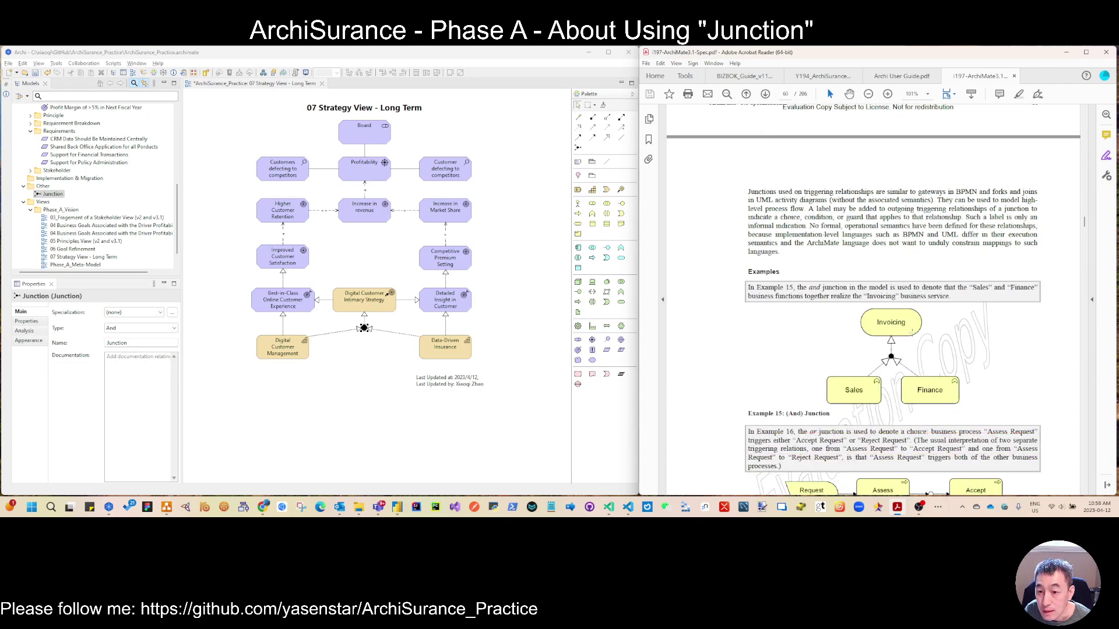
scroll(864, 356, "down", 1)
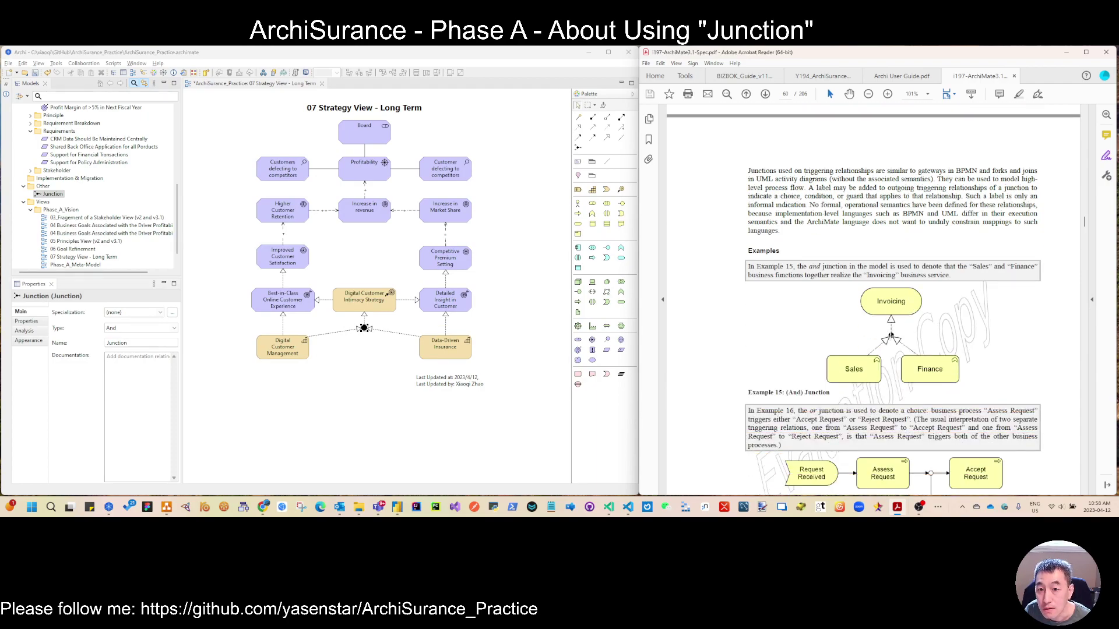
scroll(891, 336, "down", 1)
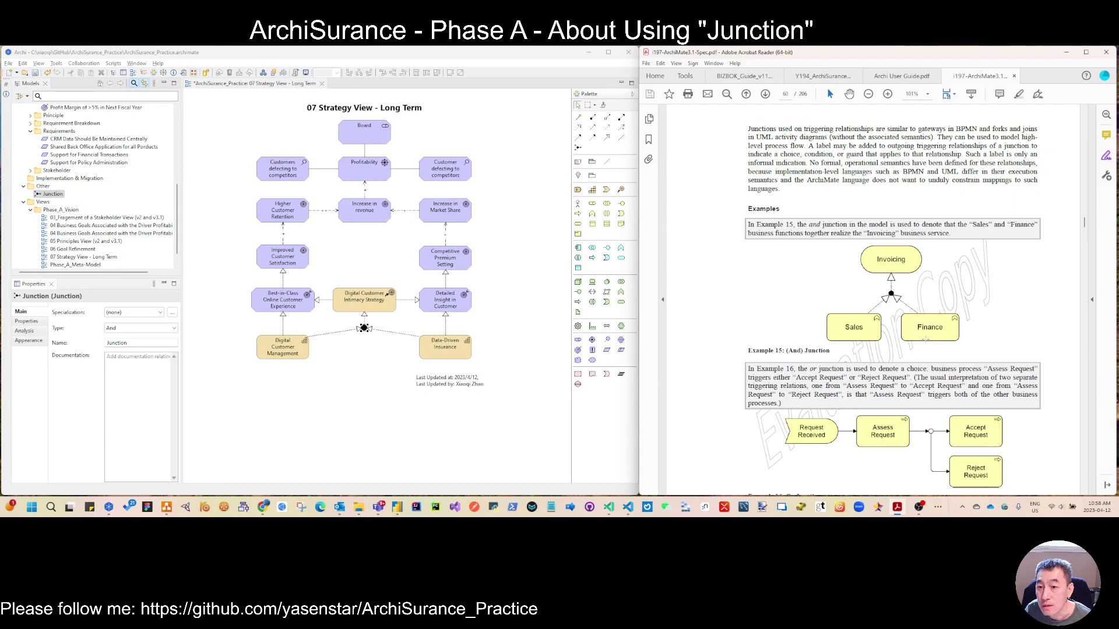
scroll(872, 470, "down", 2)
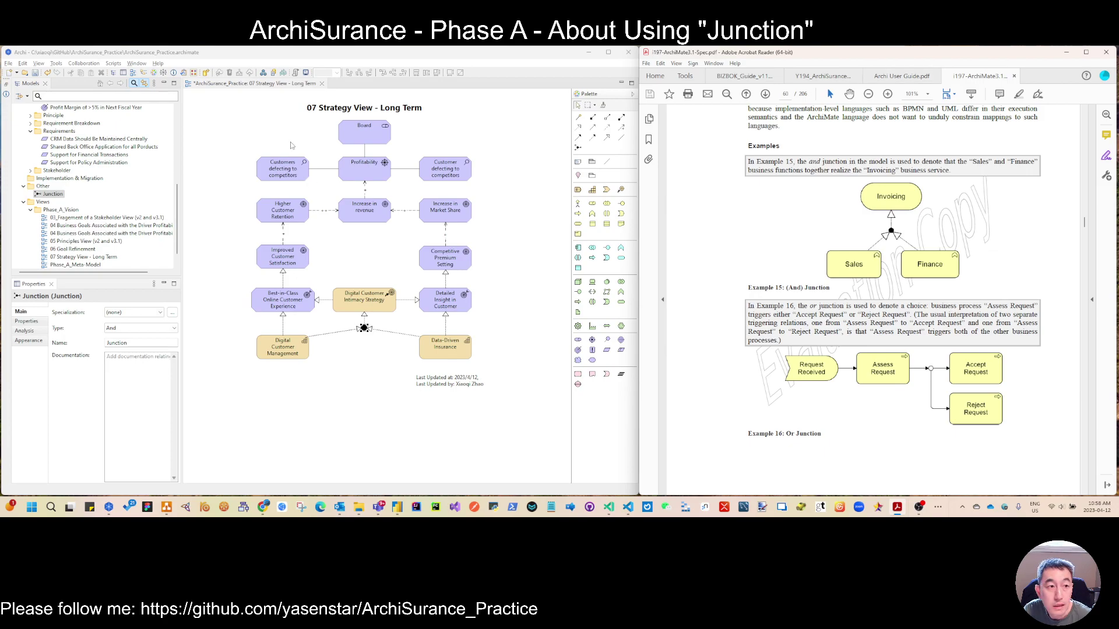
- Read the Archi User Guide's Adding a Junction section, briefly checking Archi's Help menu
left_click(900, 77)
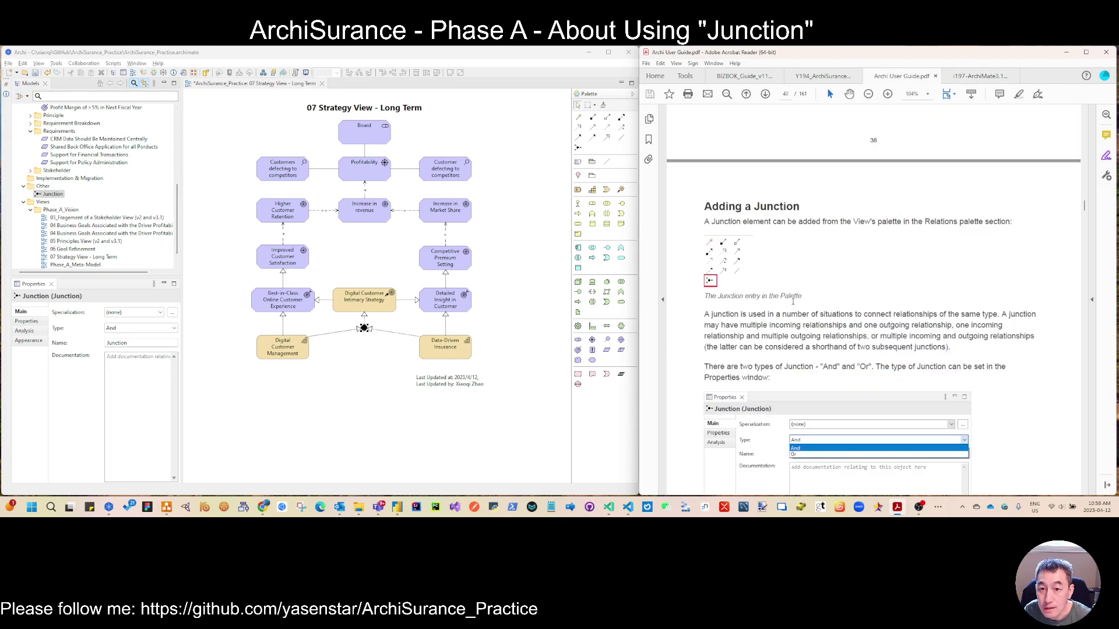
scroll(793, 302, "down", 1)
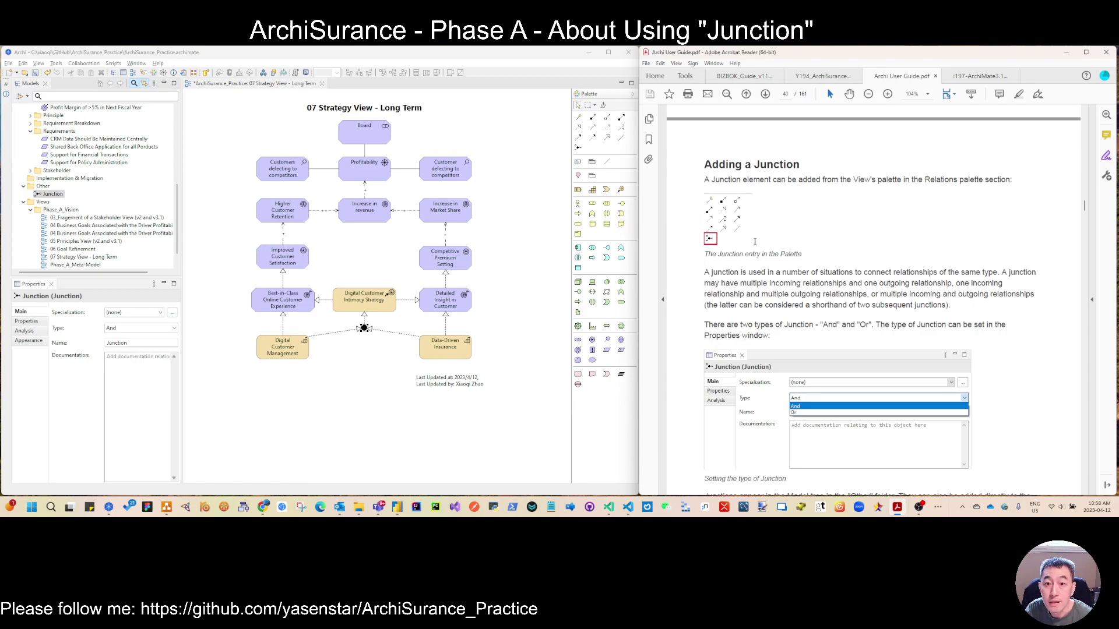
left_click(158, 63)
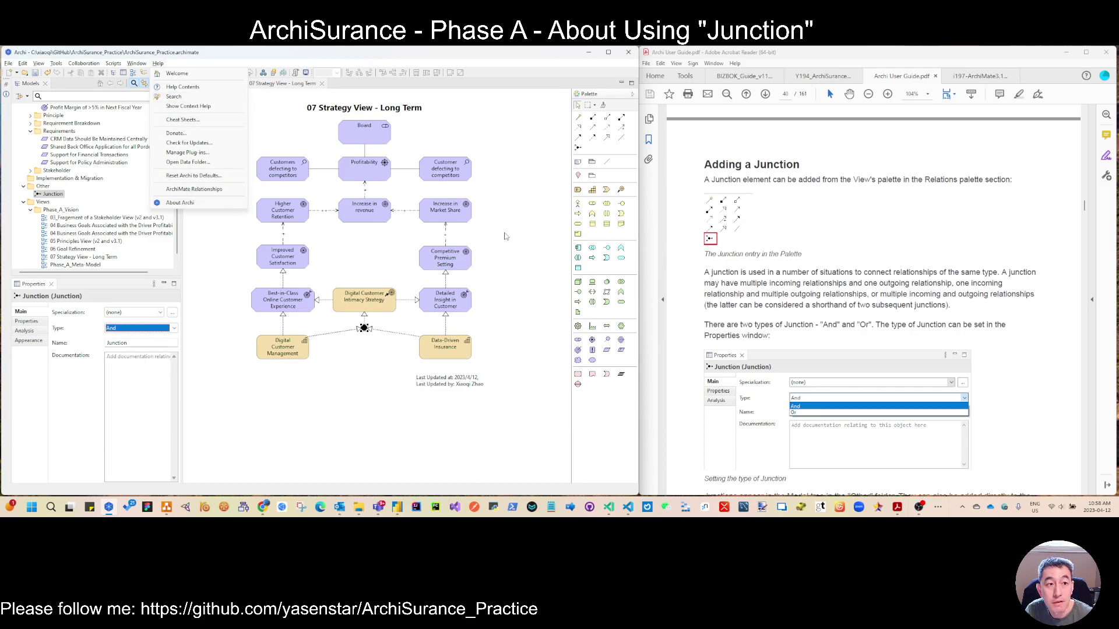
left_click(517, 238)
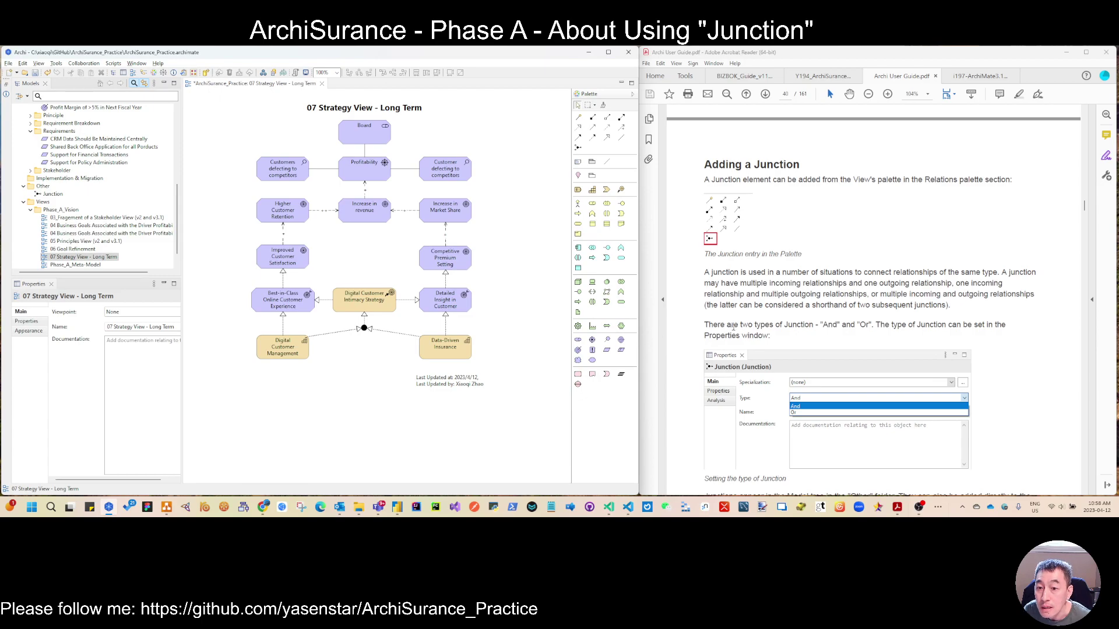
scroll(747, 339, "down", 1)
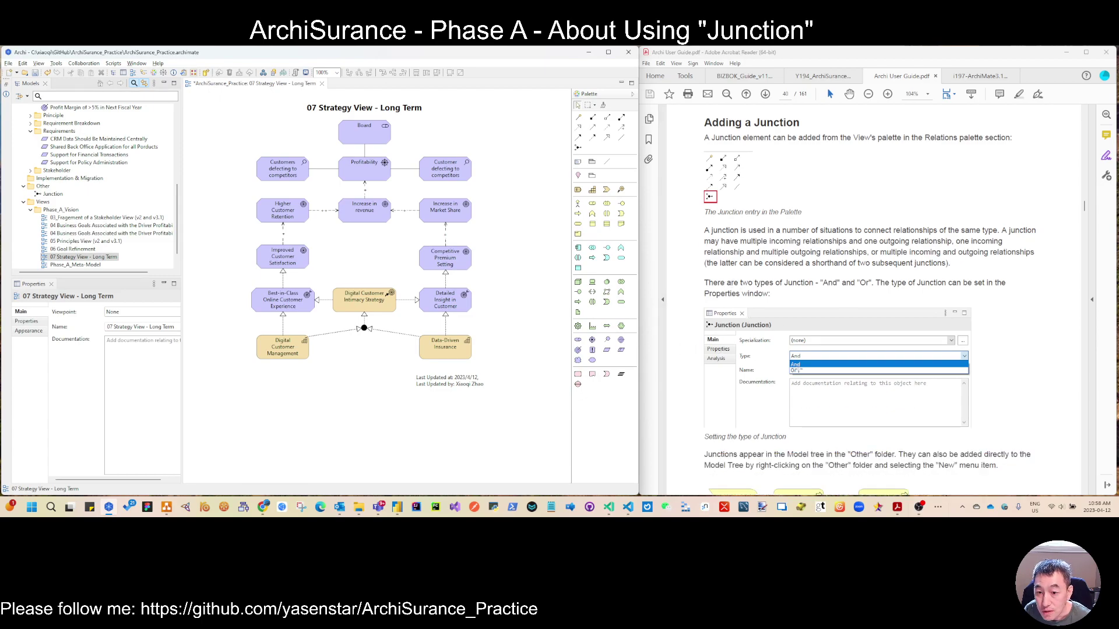
scroll(871, 375, "down", 2)
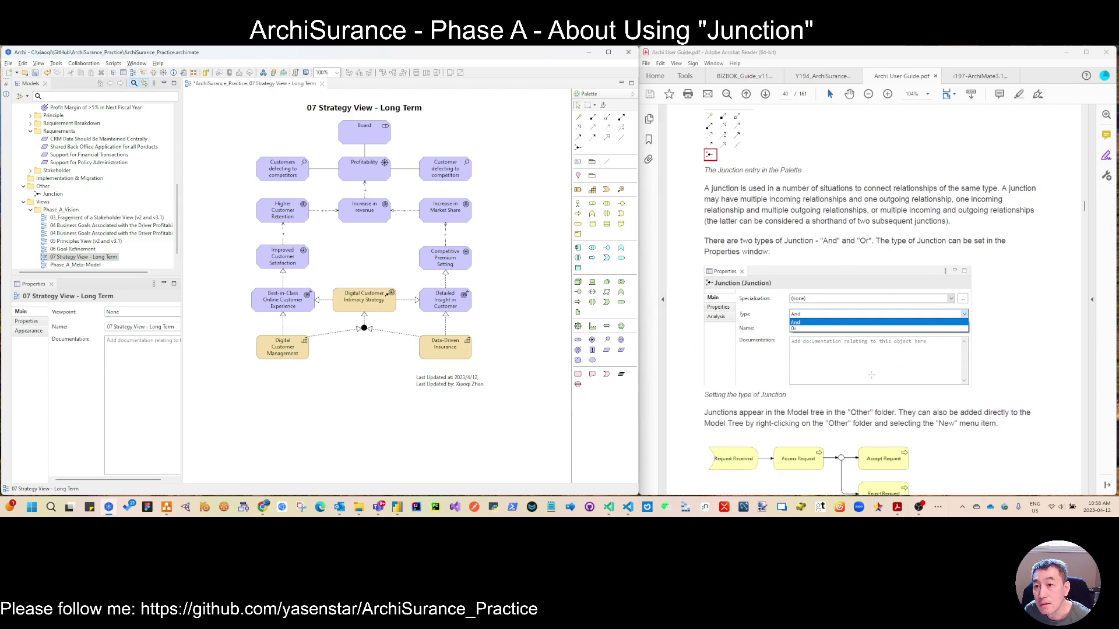
scroll(872, 375, "down", 2)
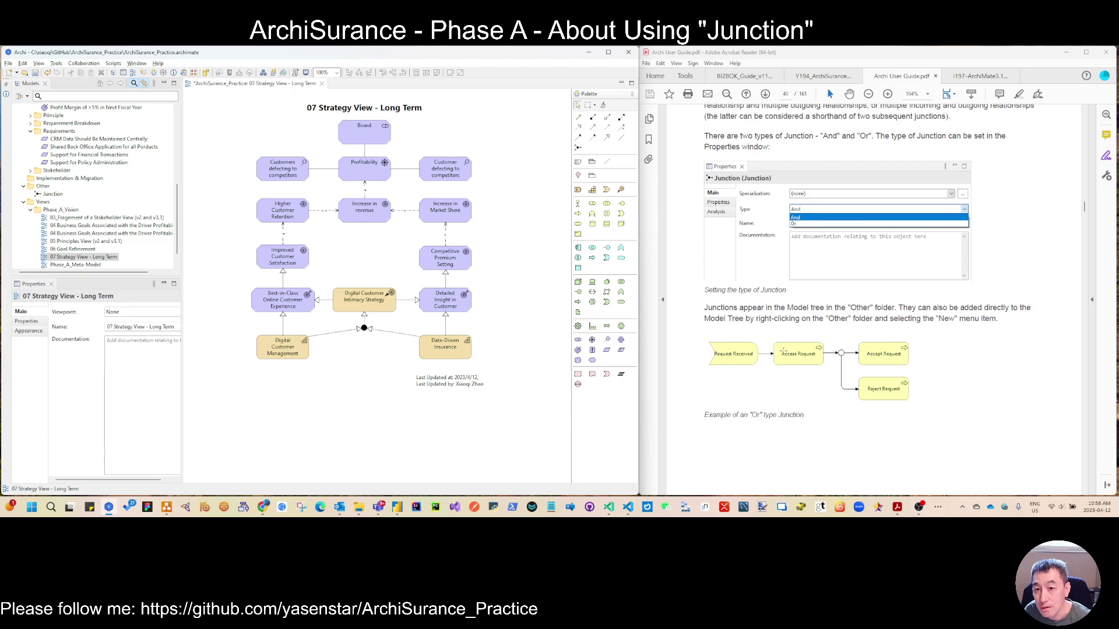
scroll(782, 350, "down", 3)
scroll(784, 354, "down", 2)
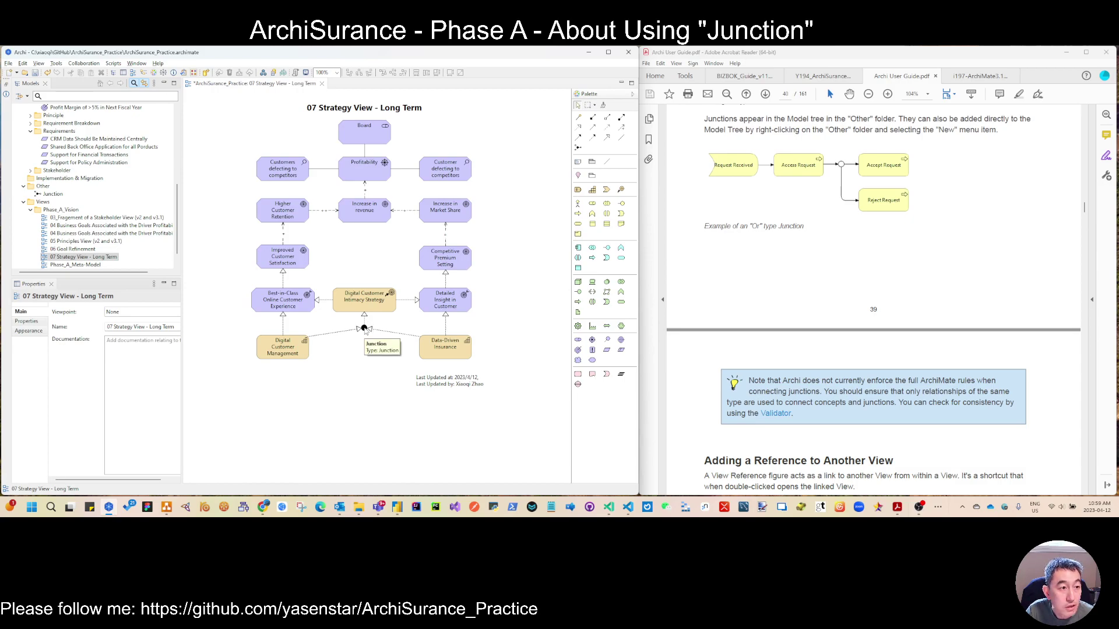
- Add a second junction below the bottom capabilities and inspect its actions menu
left_click(364, 330)
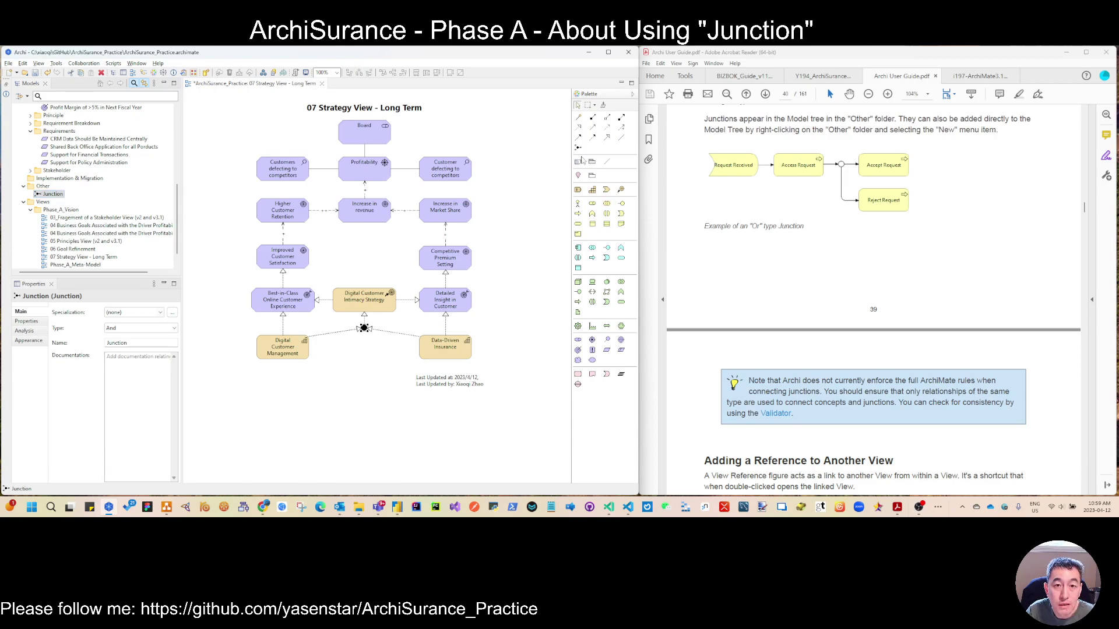
left_click(578, 148)
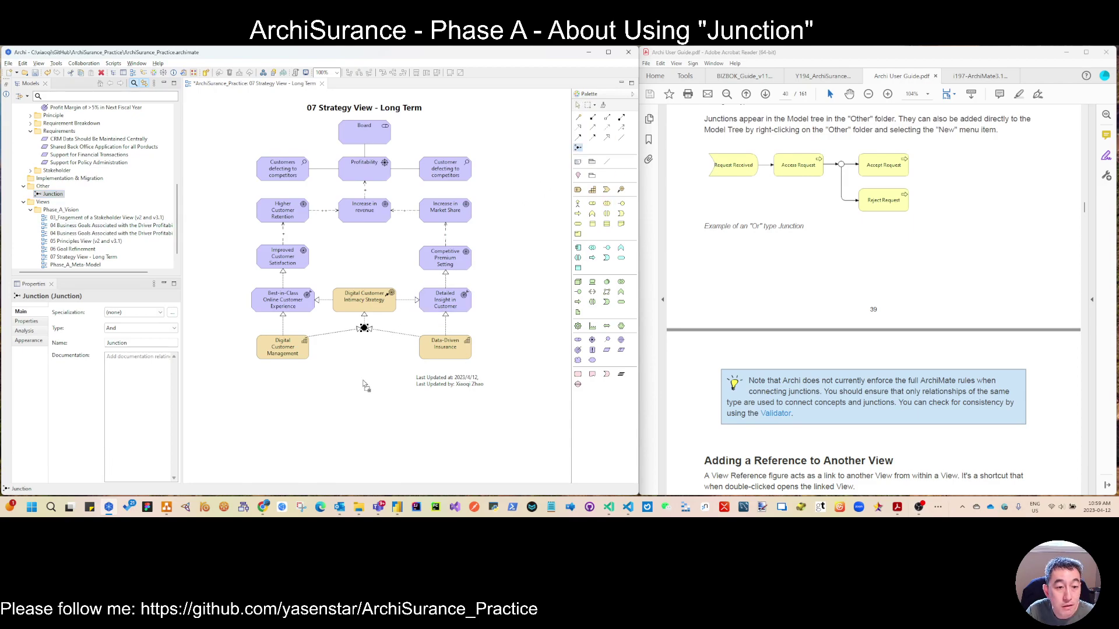
left_click(365, 382)
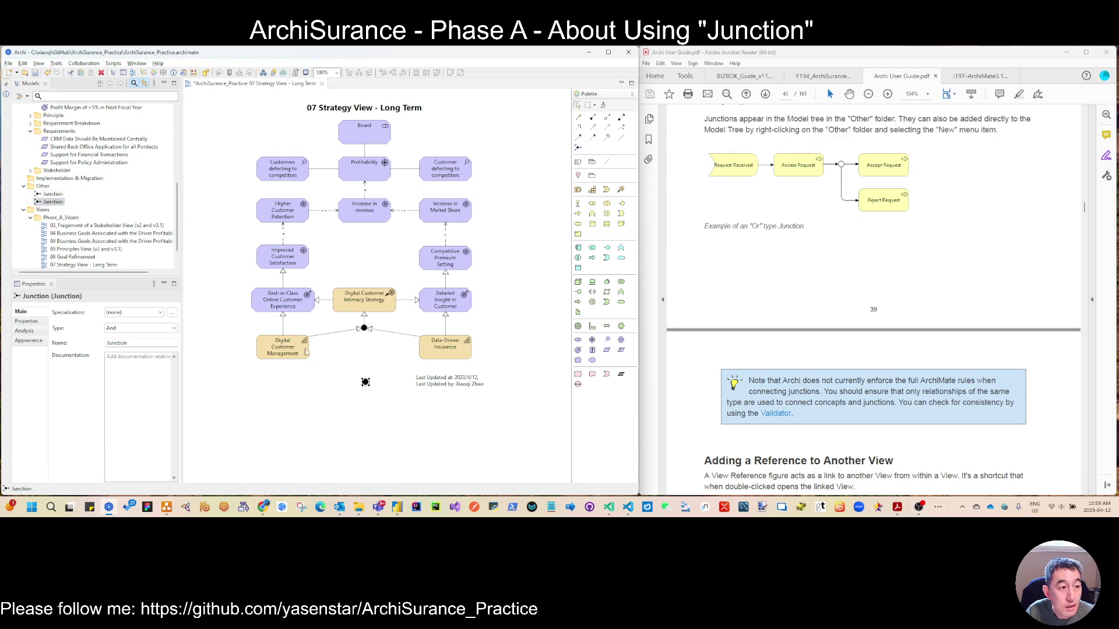
left_click(48, 194)
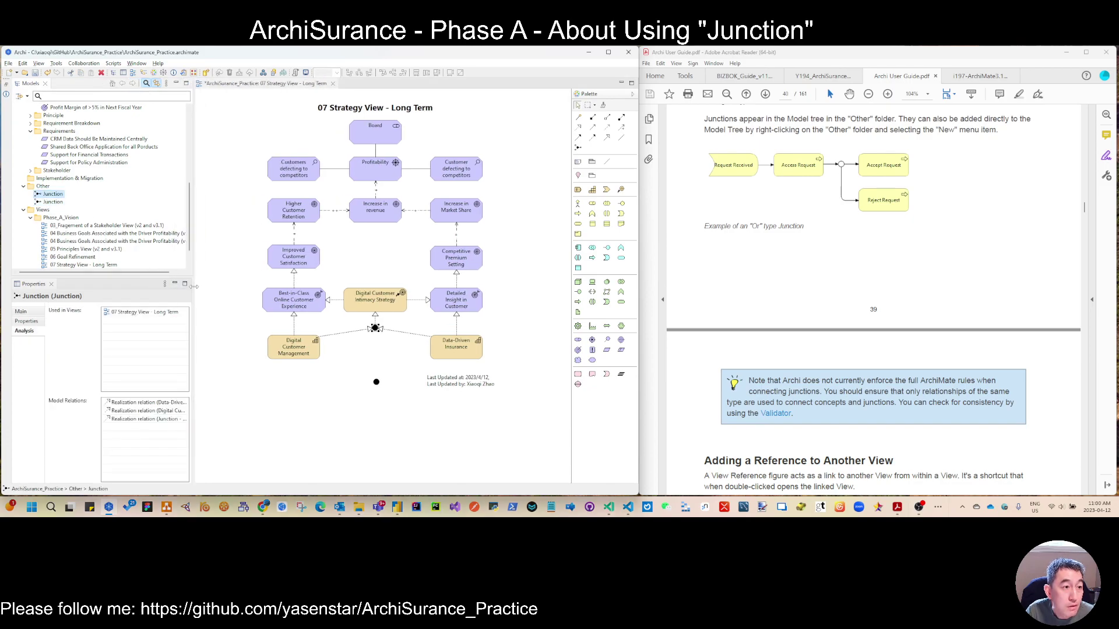
left_click_drag(195, 285, 200, 285)
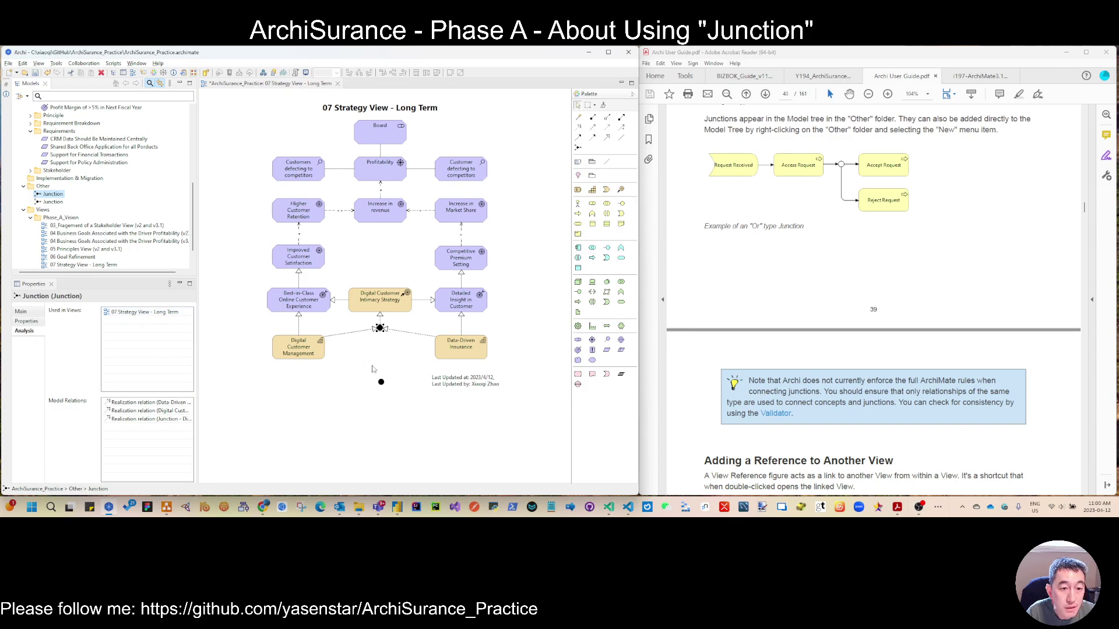
left_click(381, 383)
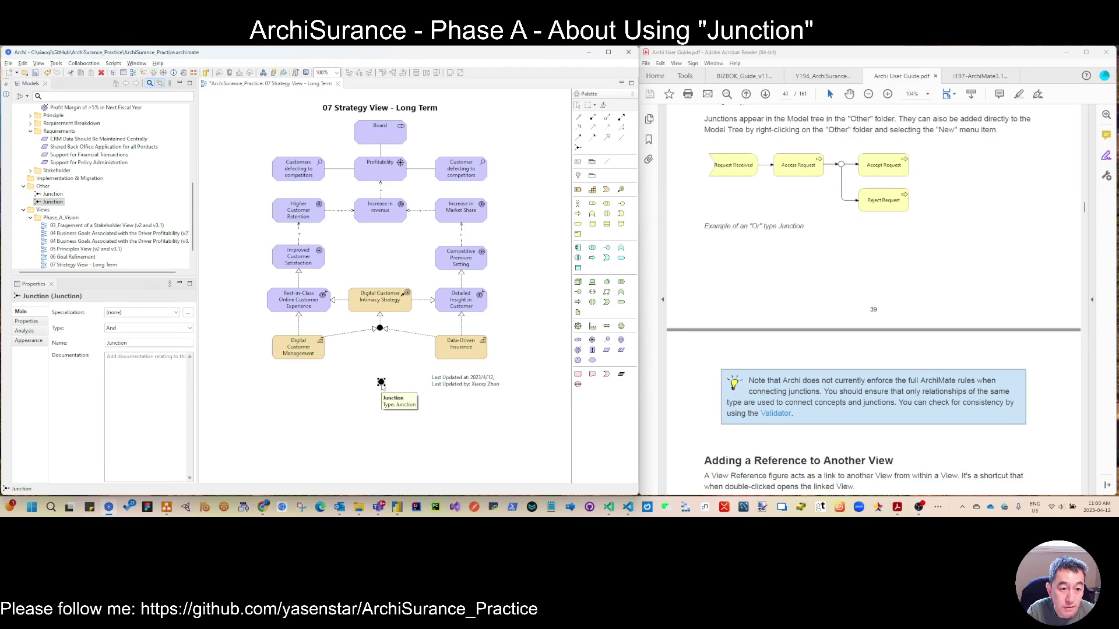
right_click(382, 384)
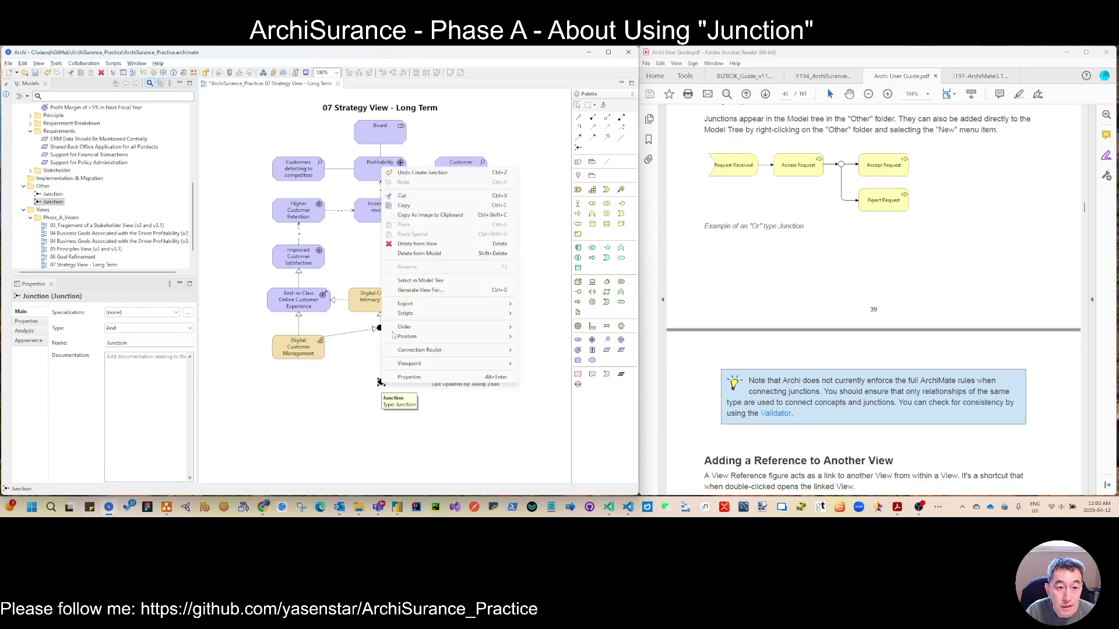
left_click(469, 260)
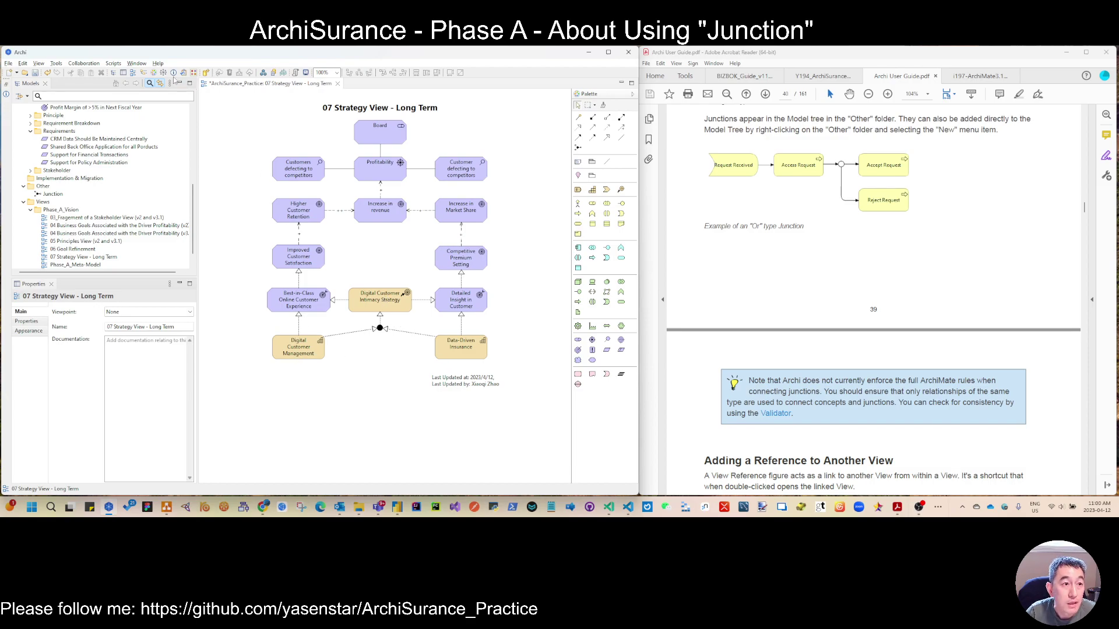
- List Digital Customer Management's model relations in the Analysis tab, resizing the side panels
left_click(273, 350)
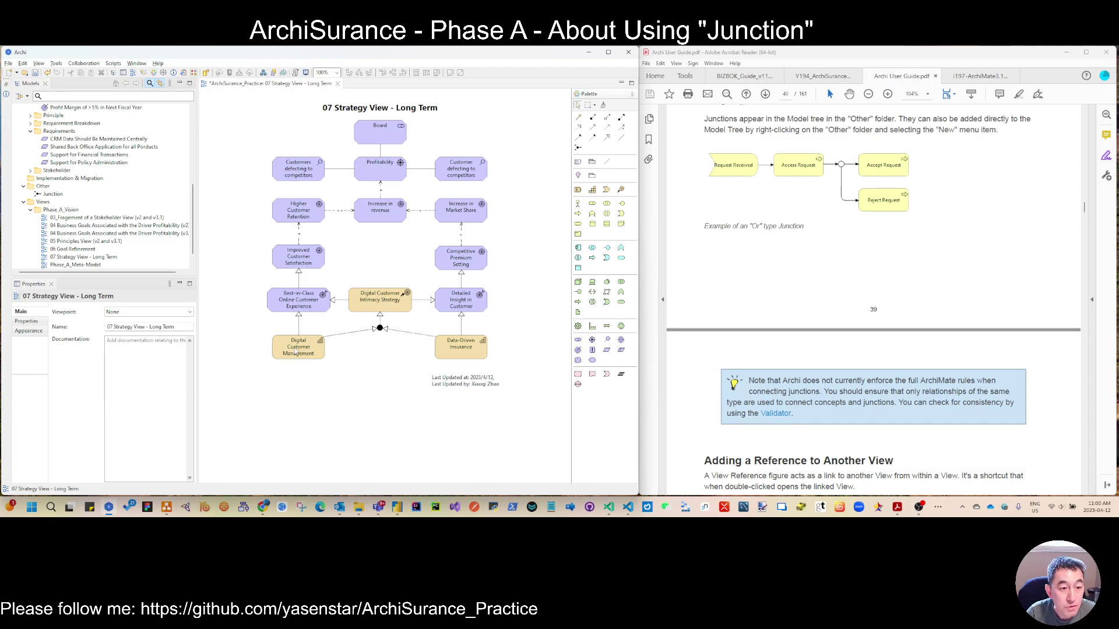
left_click(23, 330)
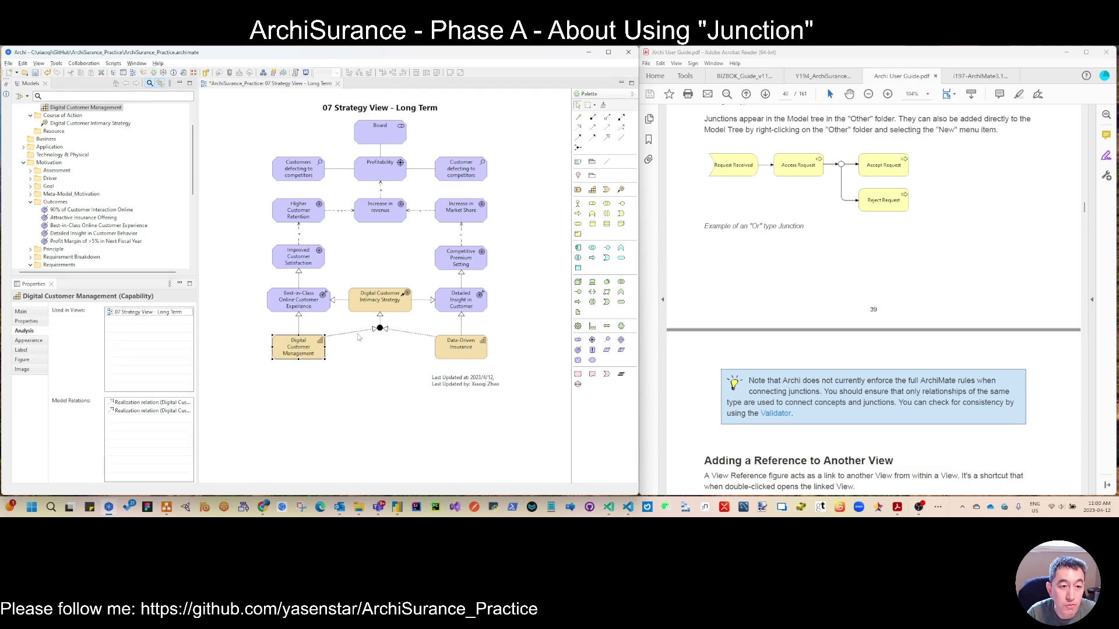
left_click_drag(197, 352, 265, 352)
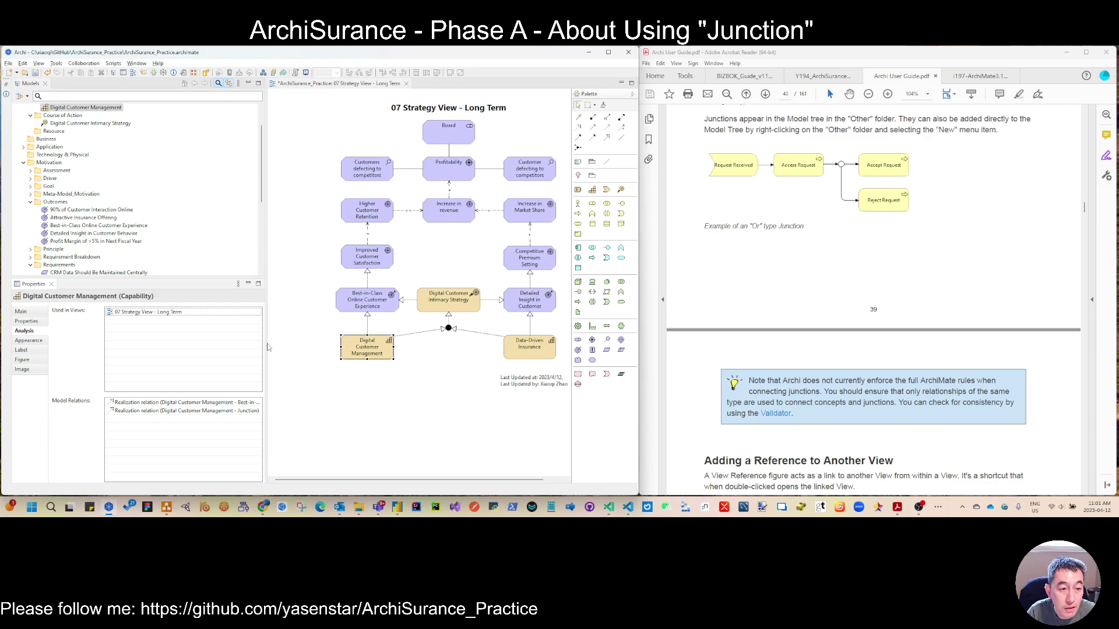
left_click_drag(267, 347, 175, 341)
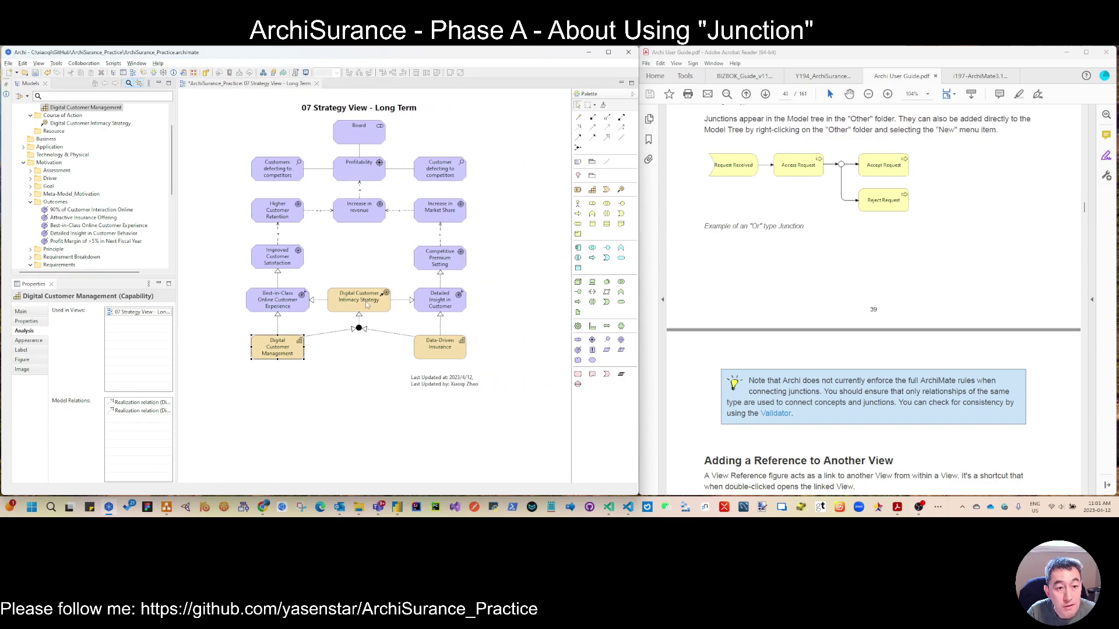
left_click(162, 73)
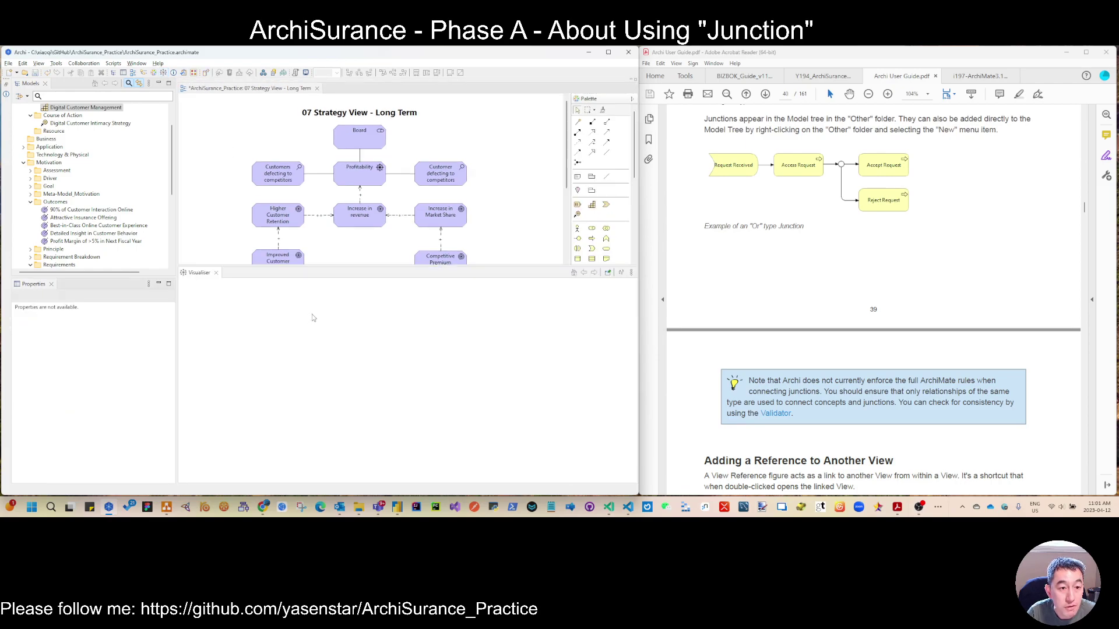
scroll(356, 251, "down", 2)
scroll(356, 251, "down", 2)
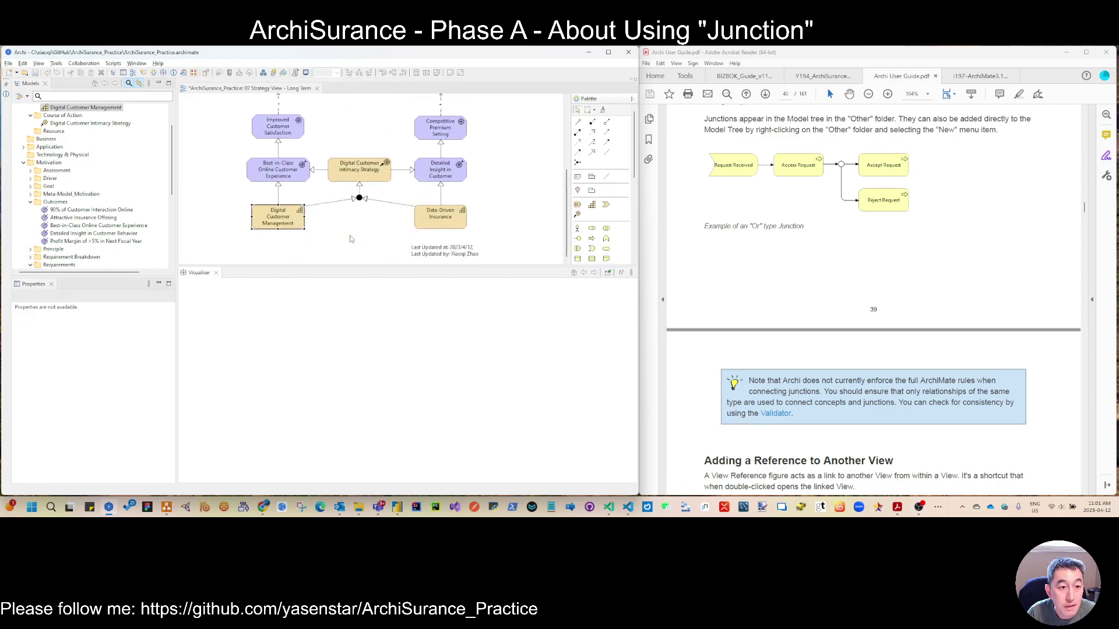
left_click(284, 222)
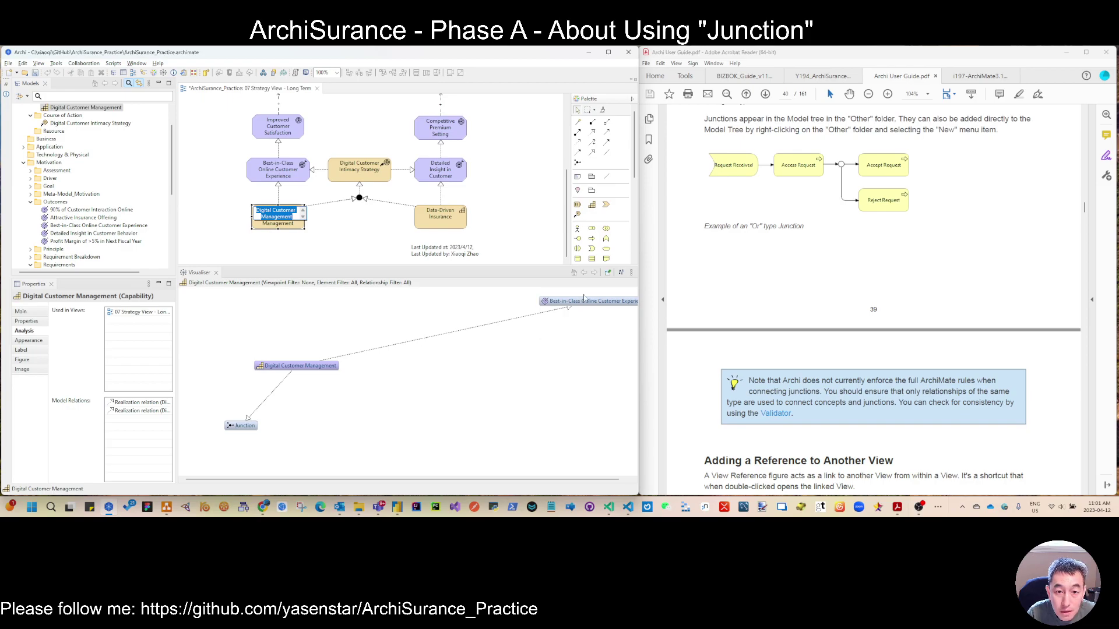
left_click_drag(584, 302, 419, 313)
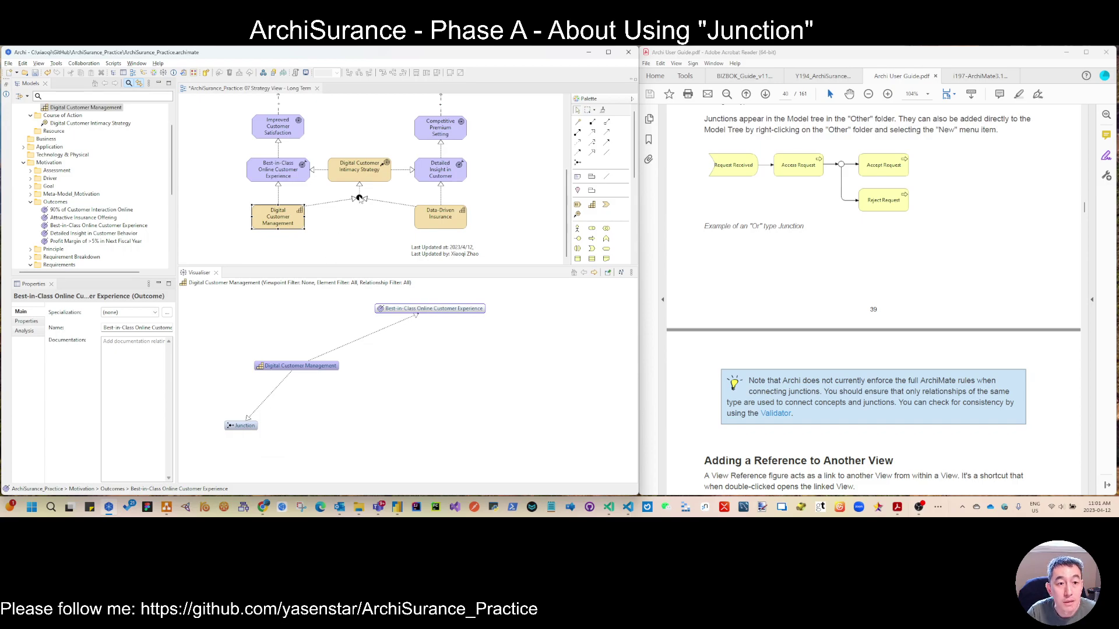
left_click(358, 198)
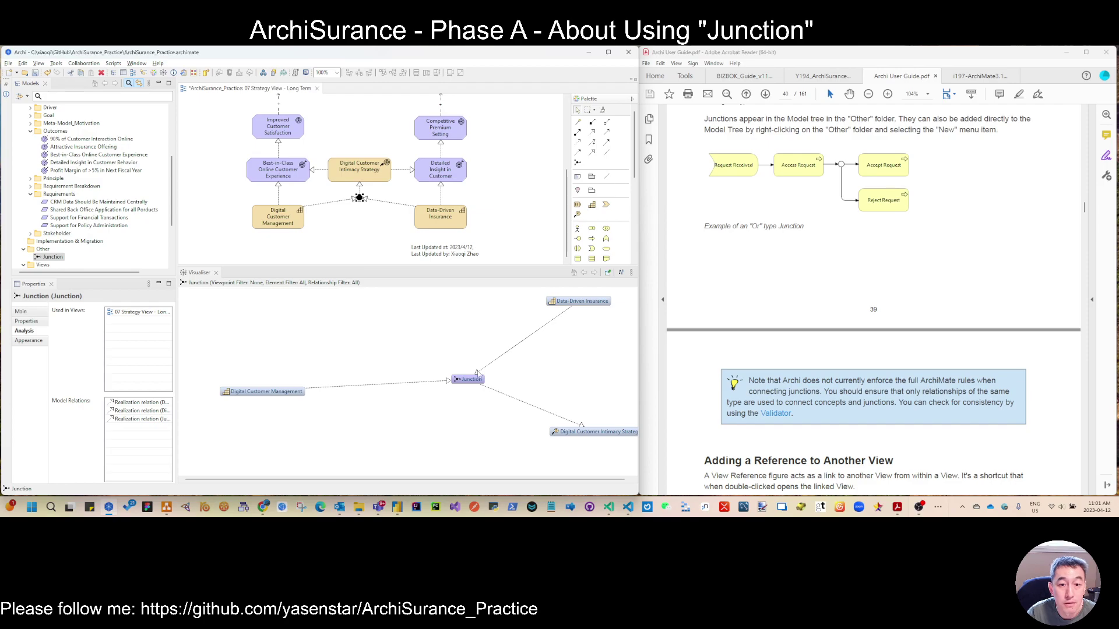
left_click(216, 272)
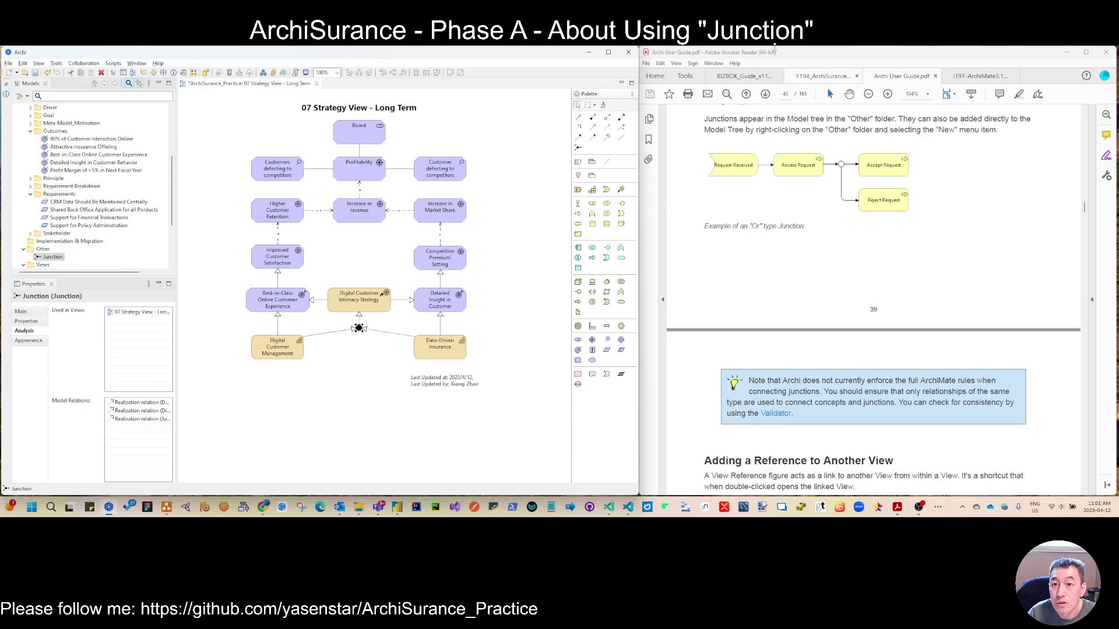
- Reattach both capabilities' realization ends to Digital Customer Intimacy Strategy, then select the junction relation
left_click(822, 76)
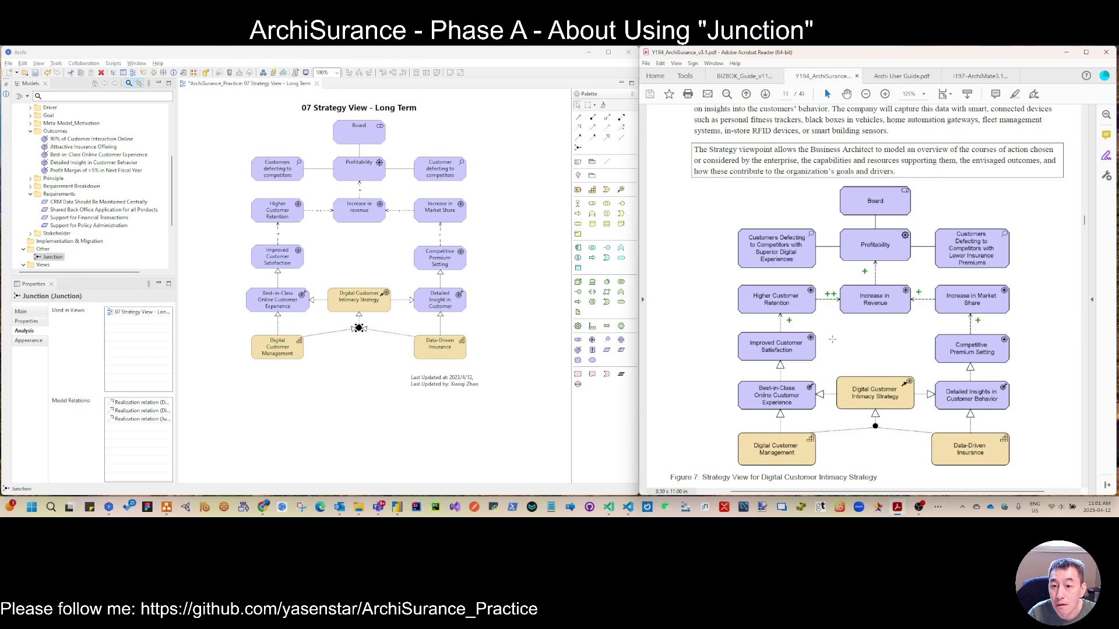
scroll(847, 349, "down", 5)
scroll(848, 349, "down", 5)
scroll(849, 348, "down", 5)
scroll(848, 349, "down", 3)
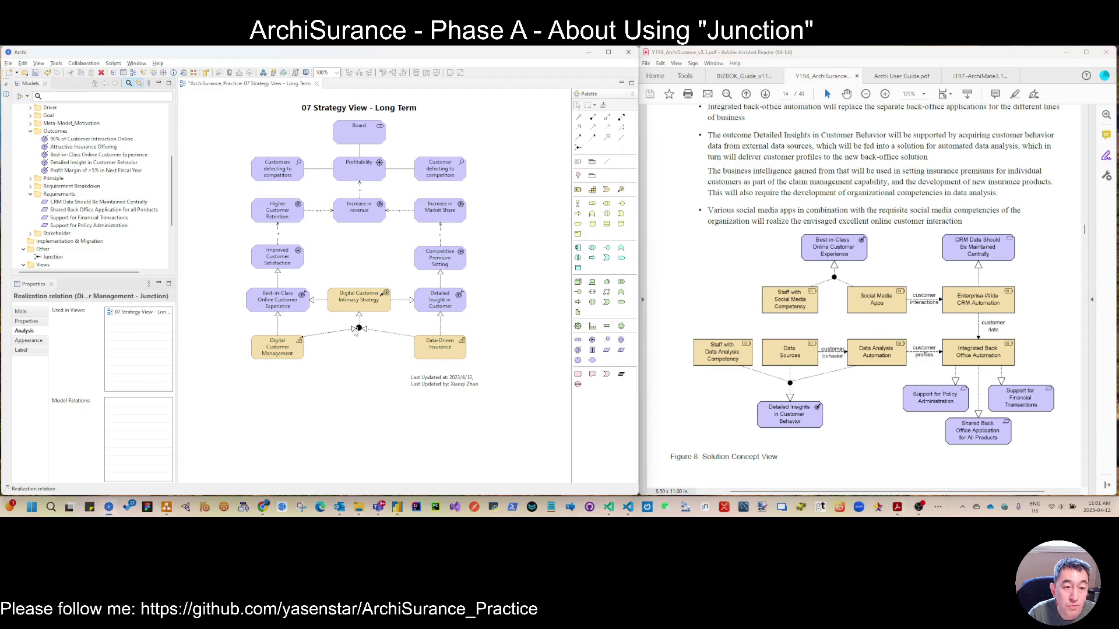
mouse_move(346, 333)
left_mouse_down()
mouse_move(348, 308)
mouse_move(383, 306)
left_mouse_up()
left_click(370, 331)
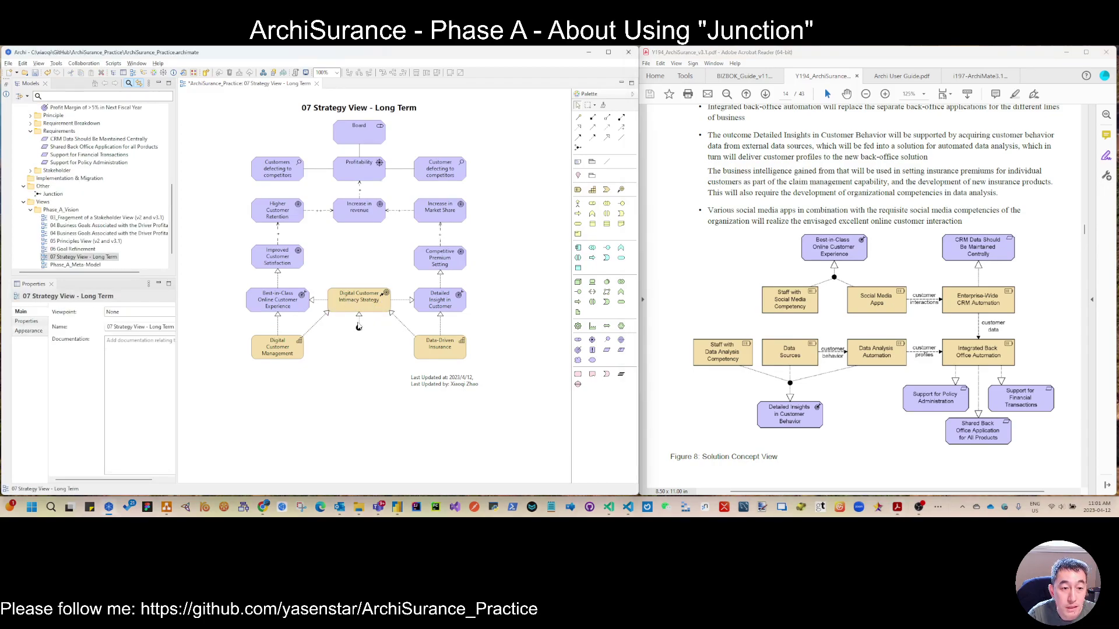
left_click(359, 321)
right_click(359, 321)
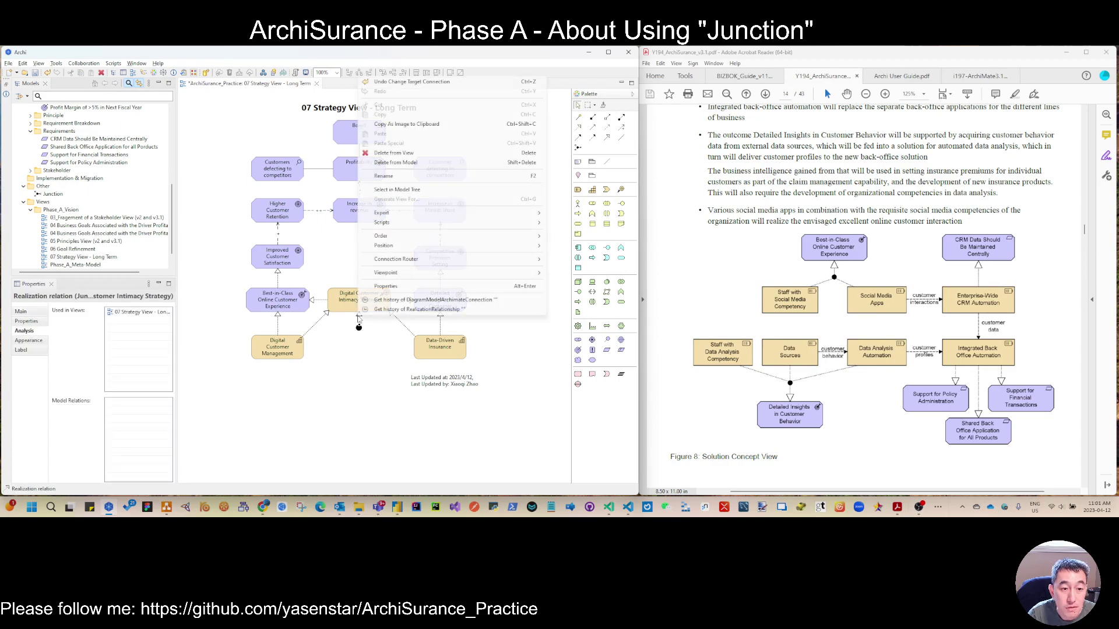
- Delete the leftover junction-to-strategy relation and remove the junction from the model
left_click(434, 164)
left_click(359, 329)
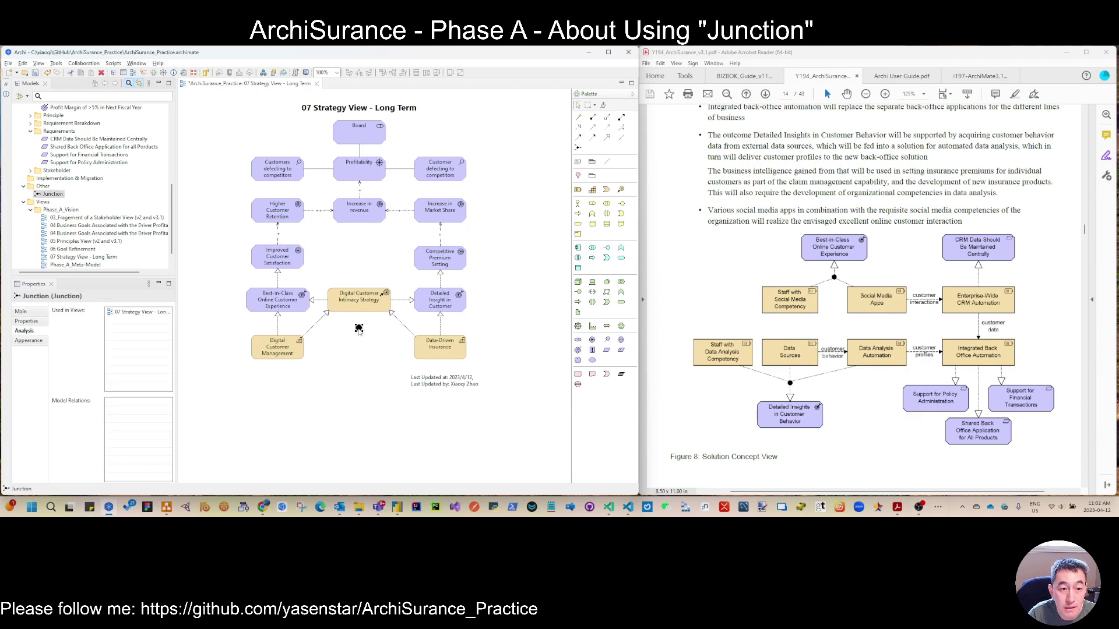
right_click(359, 331)
left_click(397, 199)
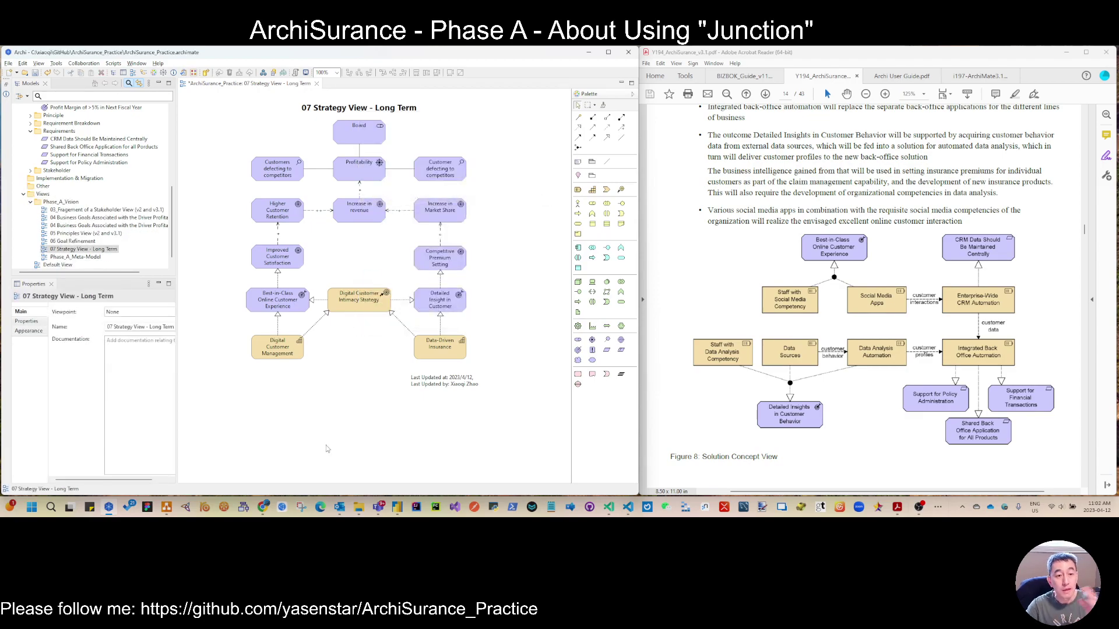
- Bend both capability realization lines into right angles toward Digital Customer Intimacy Strategy
left_click(319, 326)
left_click_drag(318, 325, 345, 348)
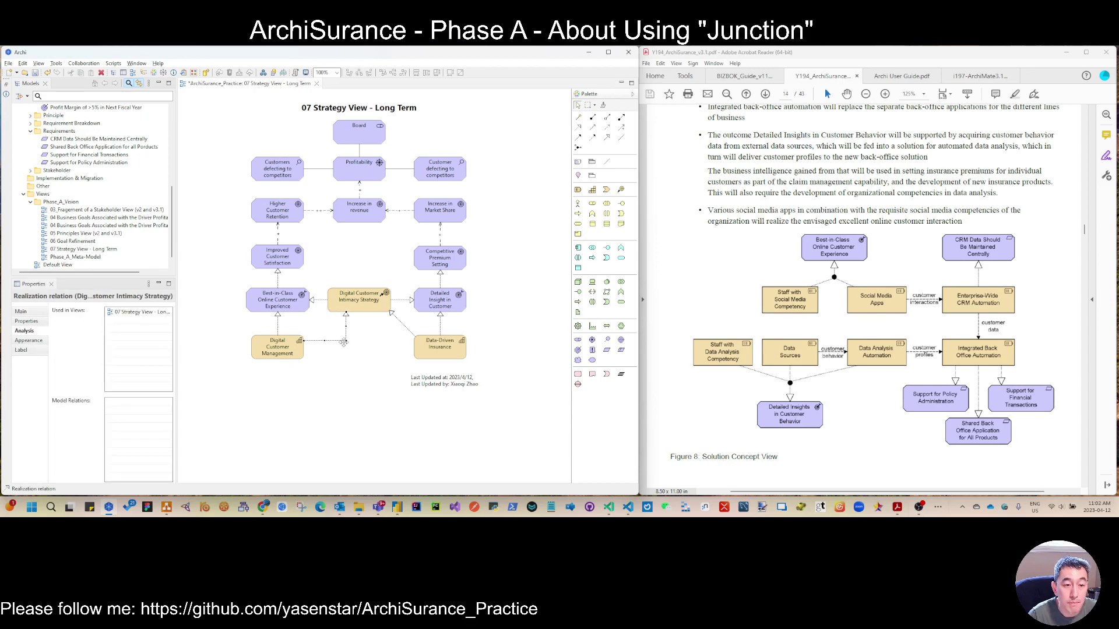
left_click(403, 325)
left_click_drag(402, 324, 377, 345)
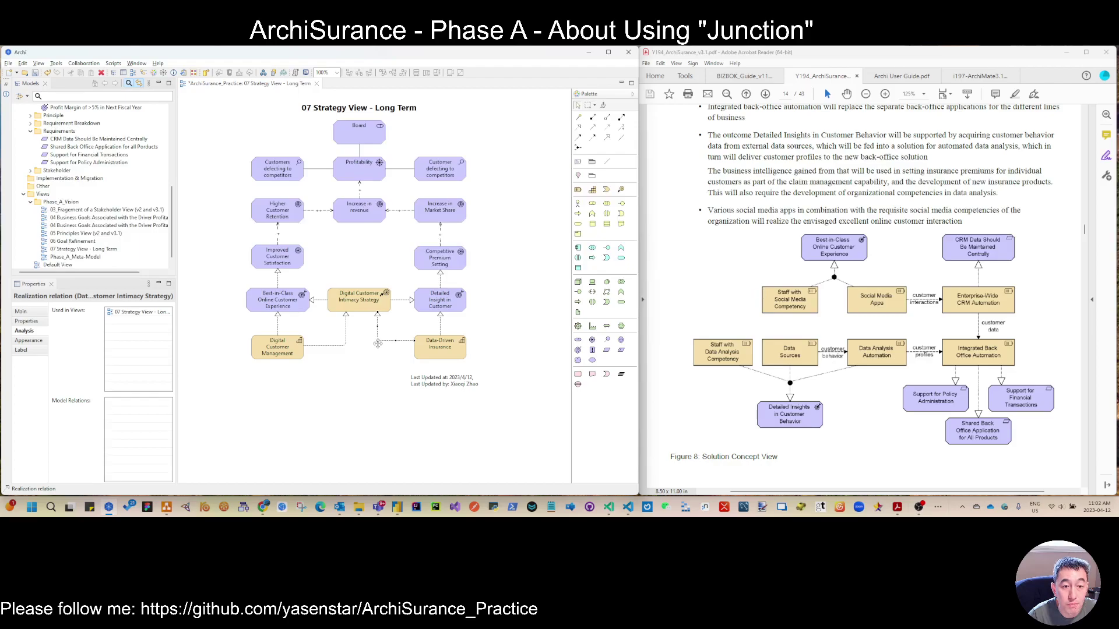
left_click(356, 380)
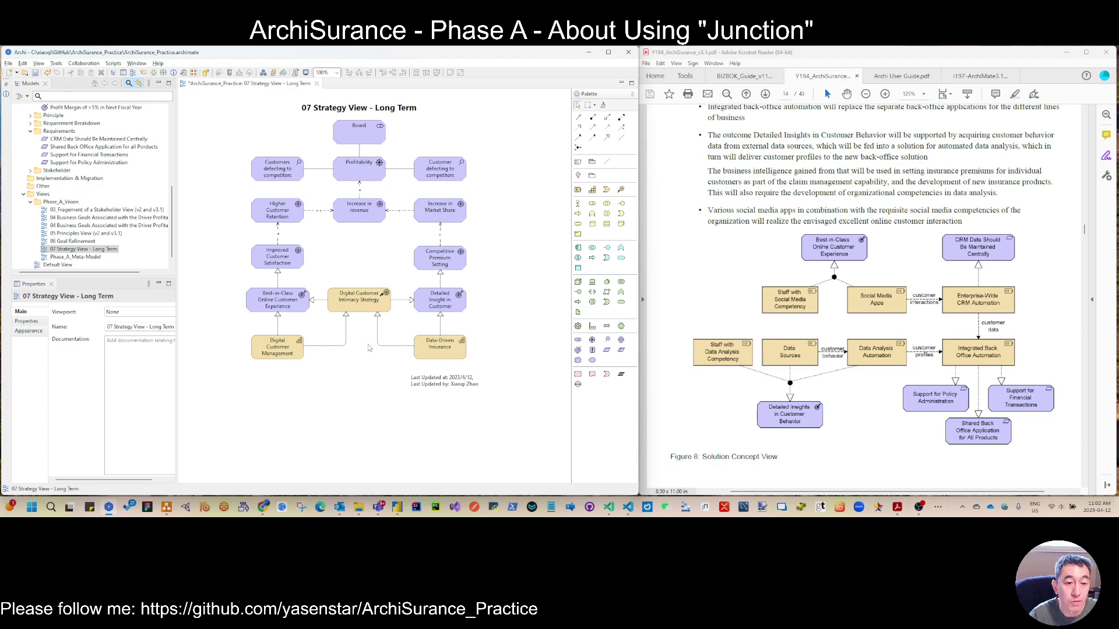
left_click(325, 345)
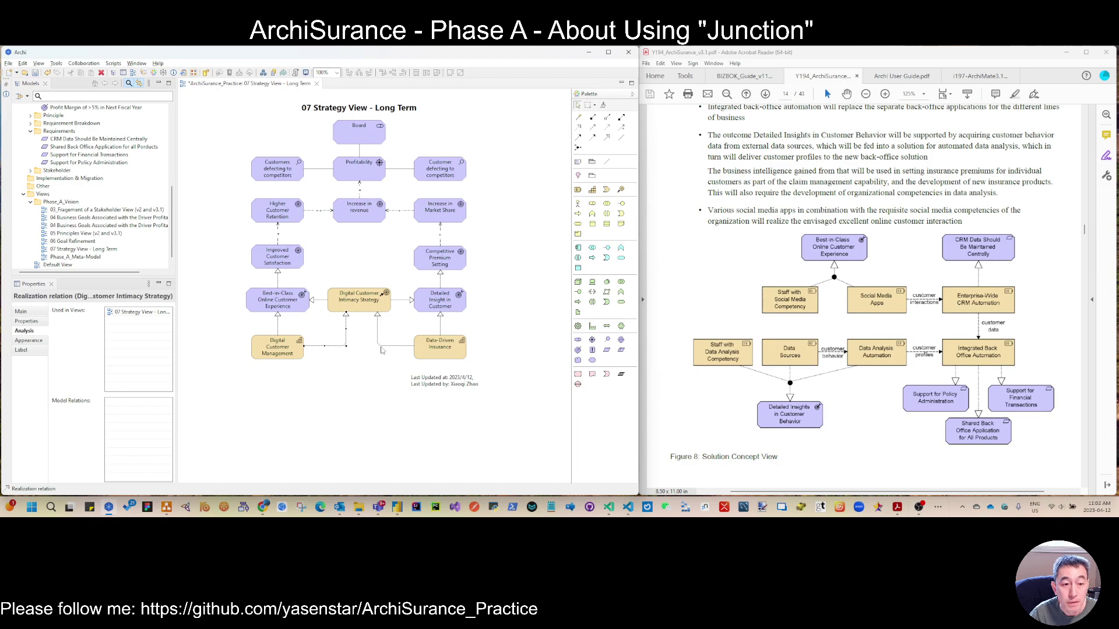
left_click(381, 349)
left_click_drag(378, 346, 372, 346)
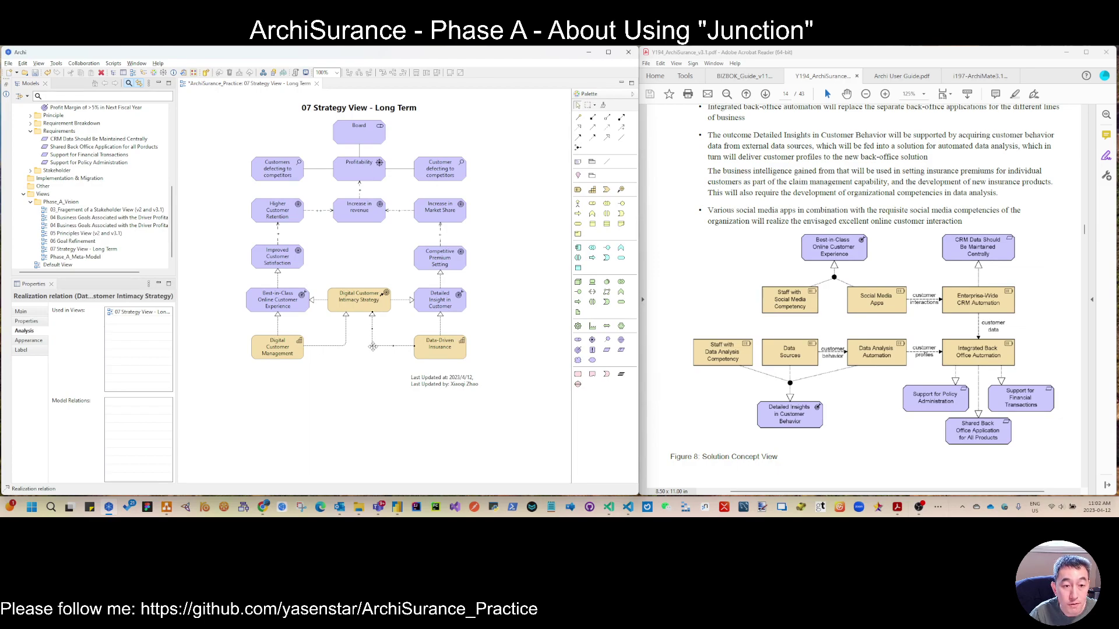
left_click(370, 302)
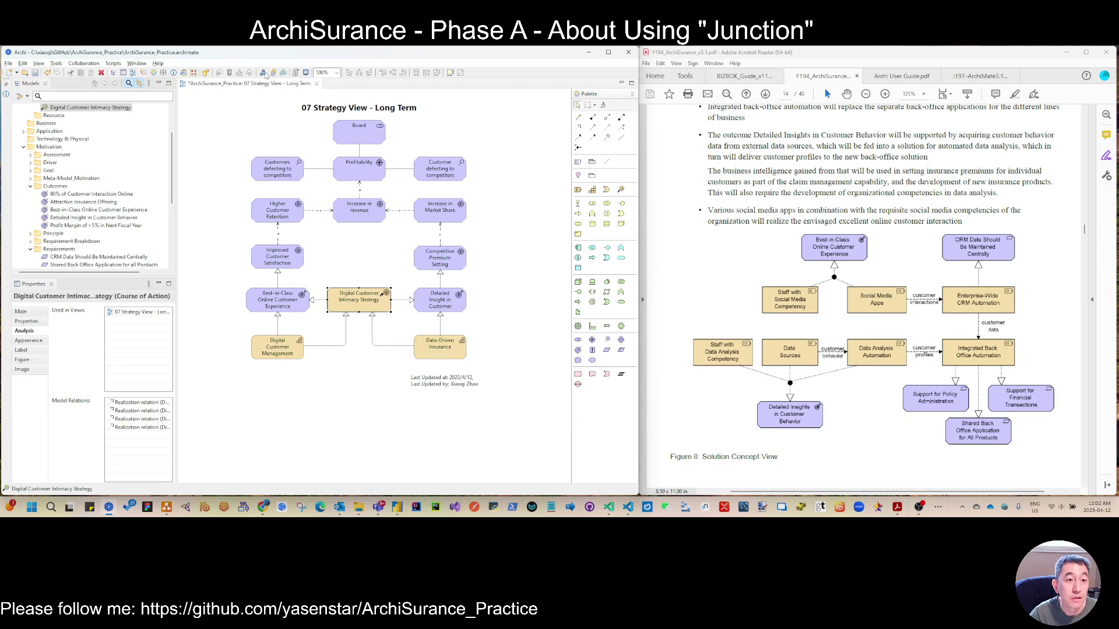
- Show Digital Customer Intimacy Strategy and its direct connections in the Visualiser
left_click(164, 73)
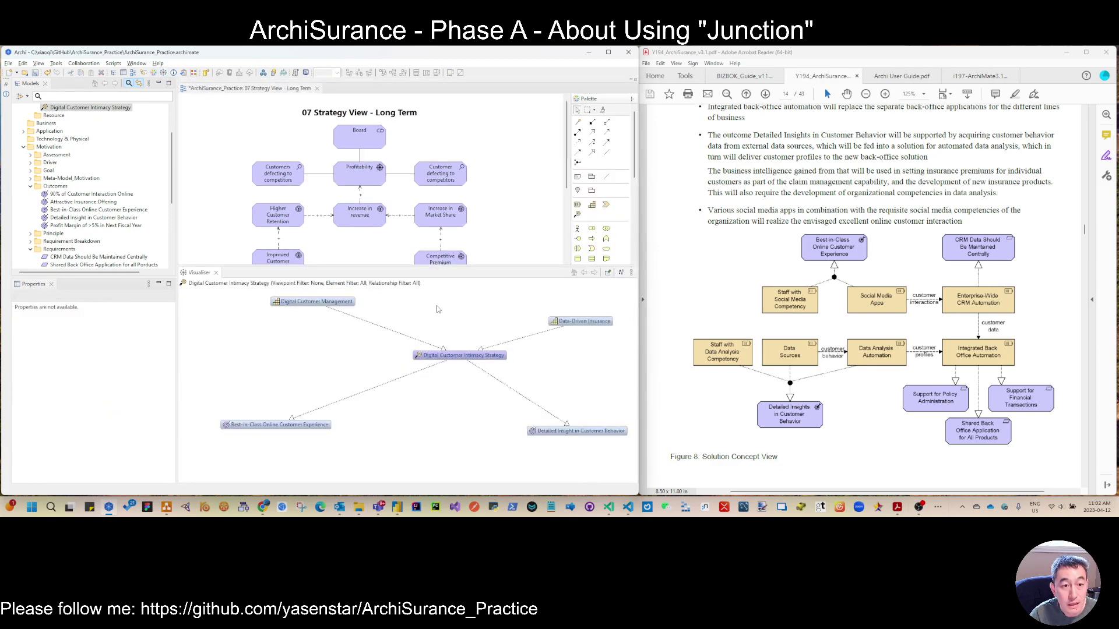
scroll(439, 310, "down", 2)
scroll(468, 241, "down", 2)
scroll(467, 241, "down", 1)
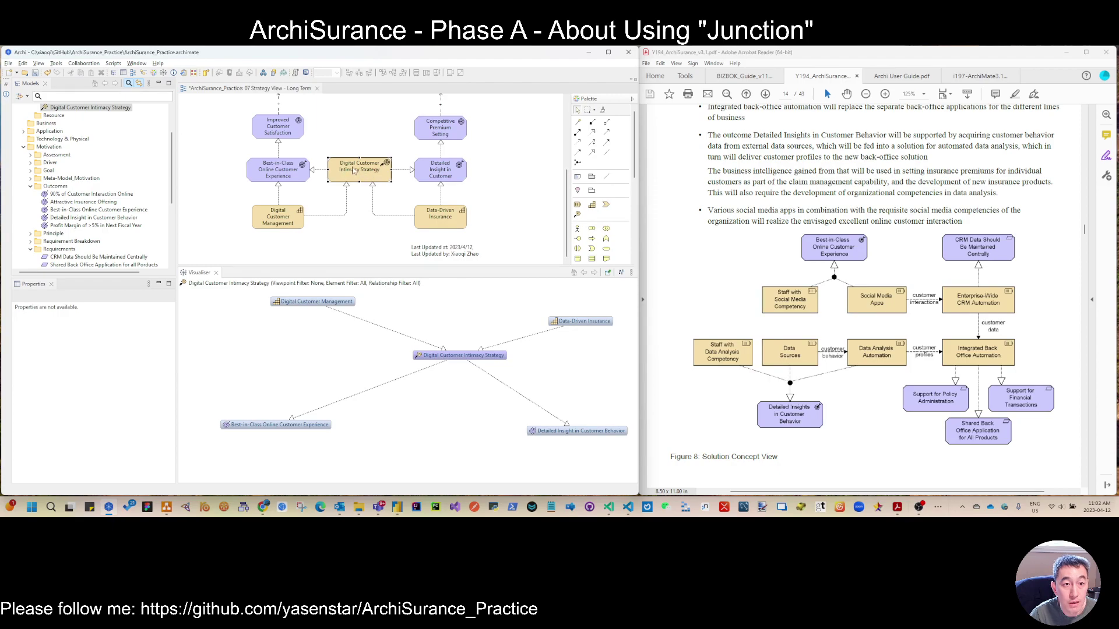